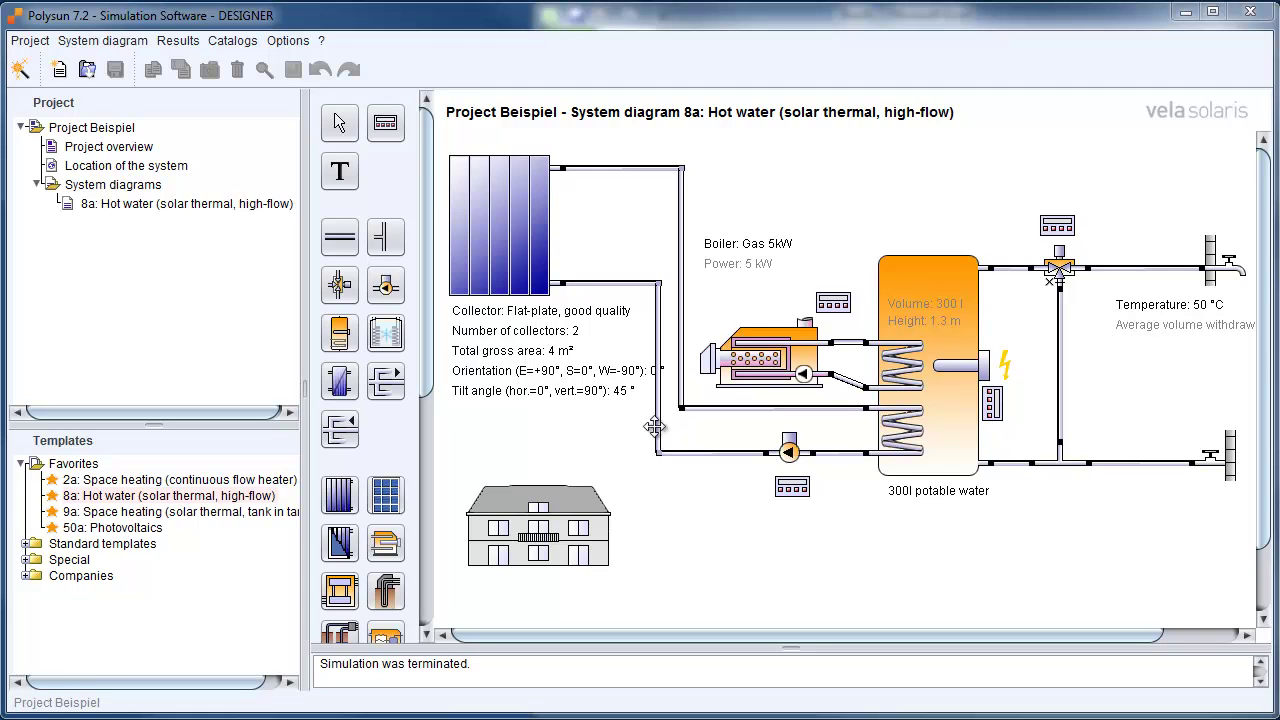
Step: Enable Log and Parametrize in the advanced program settings
click(288, 42)
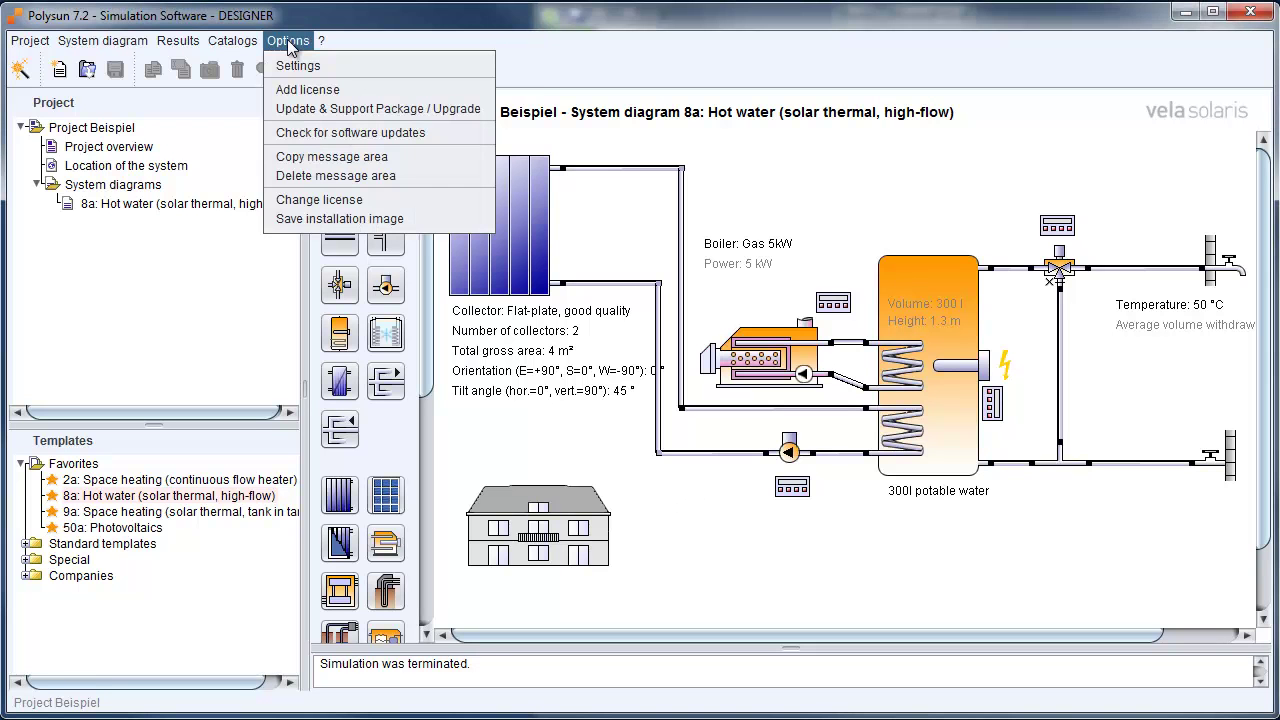
click(300, 66)
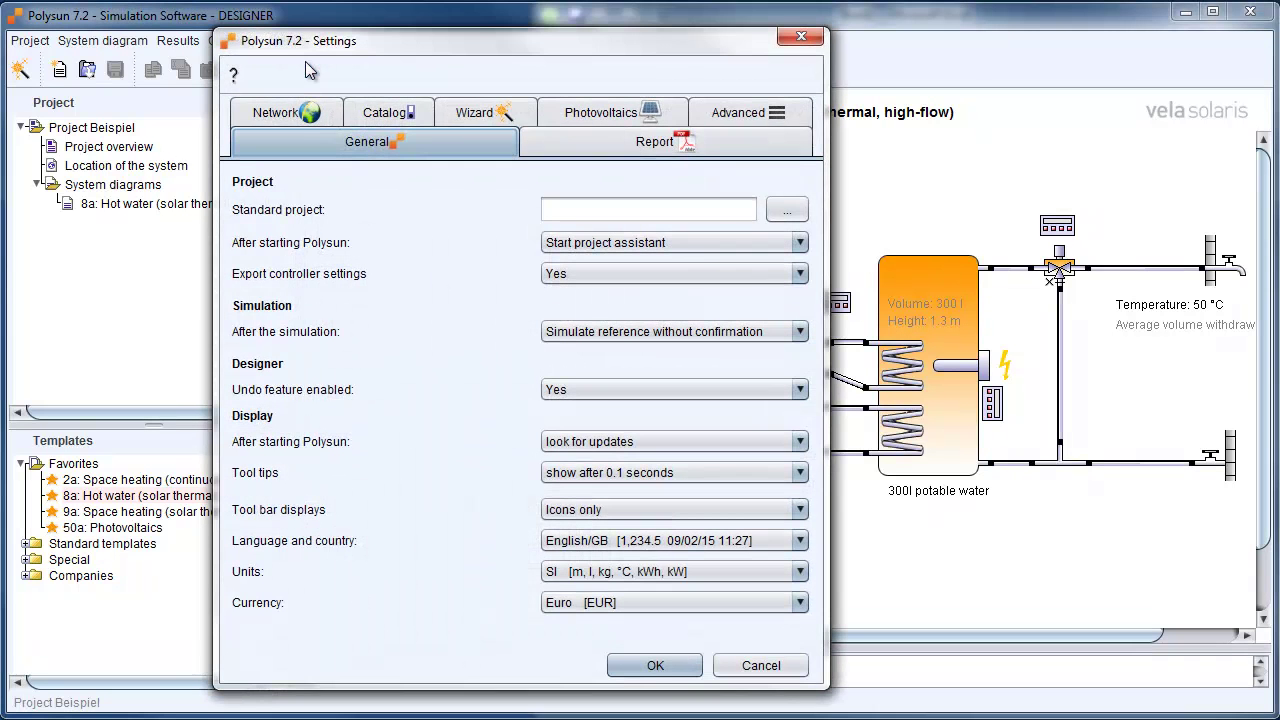
click(738, 115)
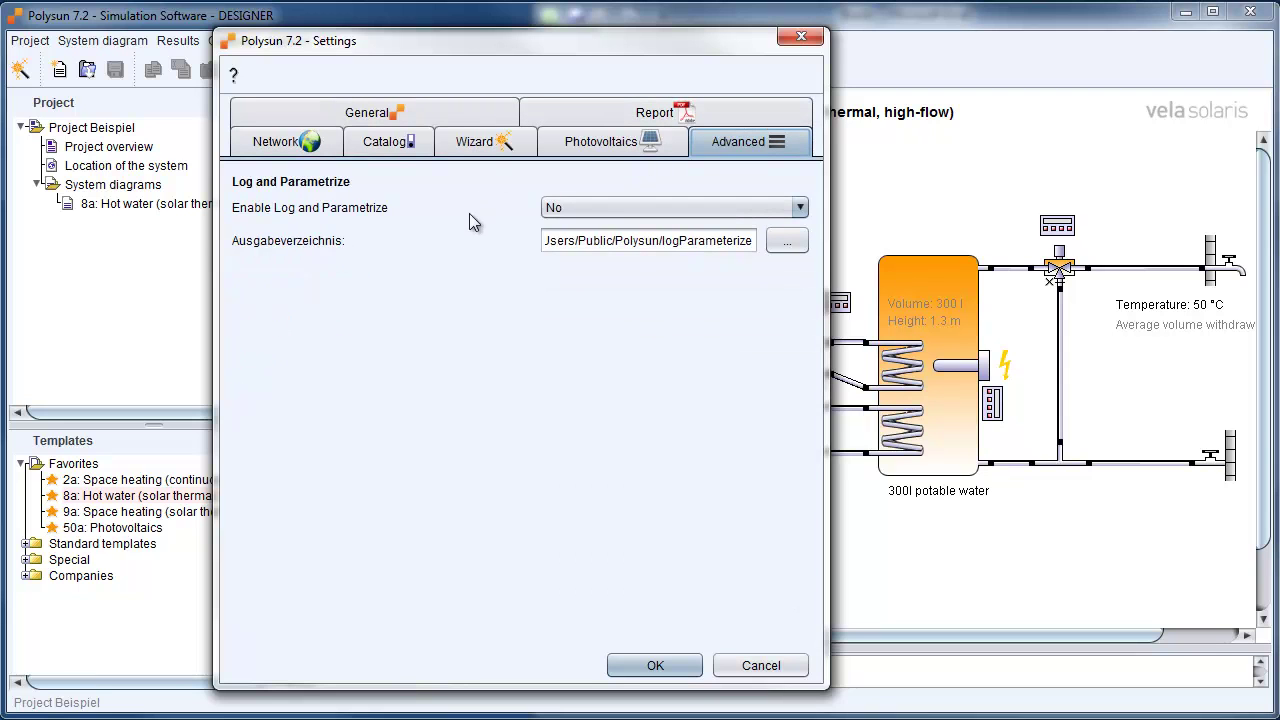
click(592, 207)
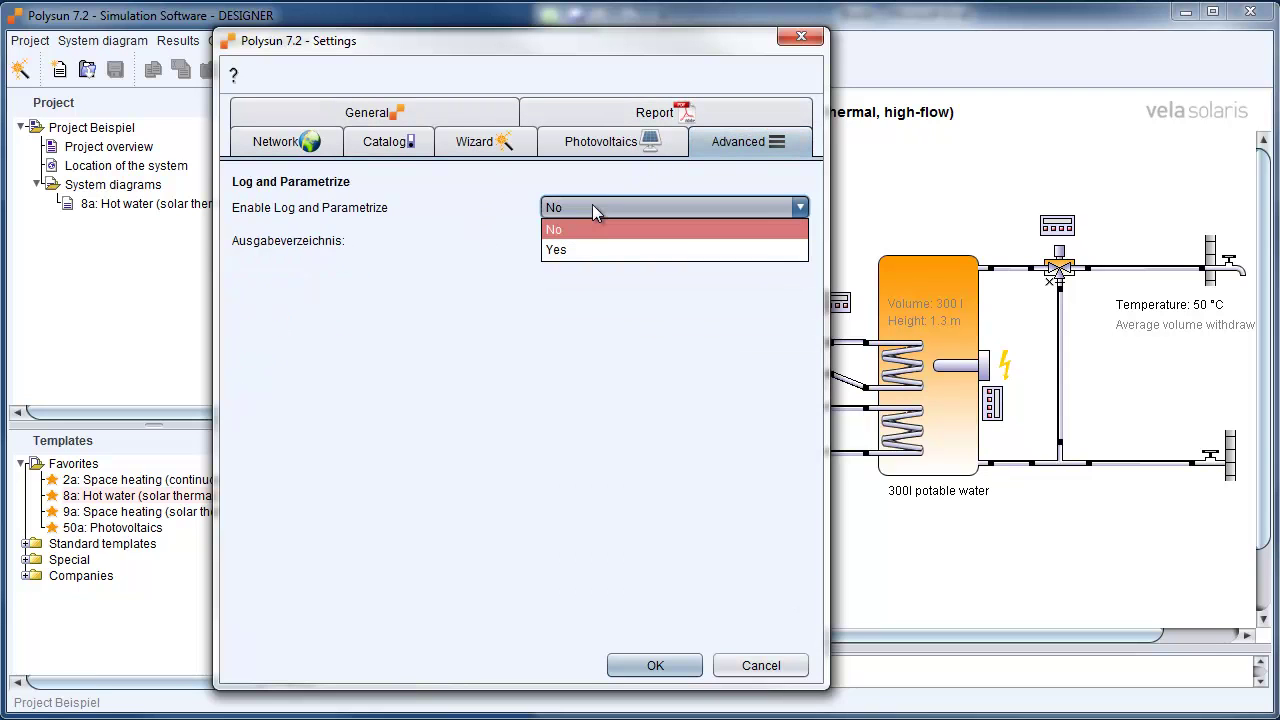
click(581, 249)
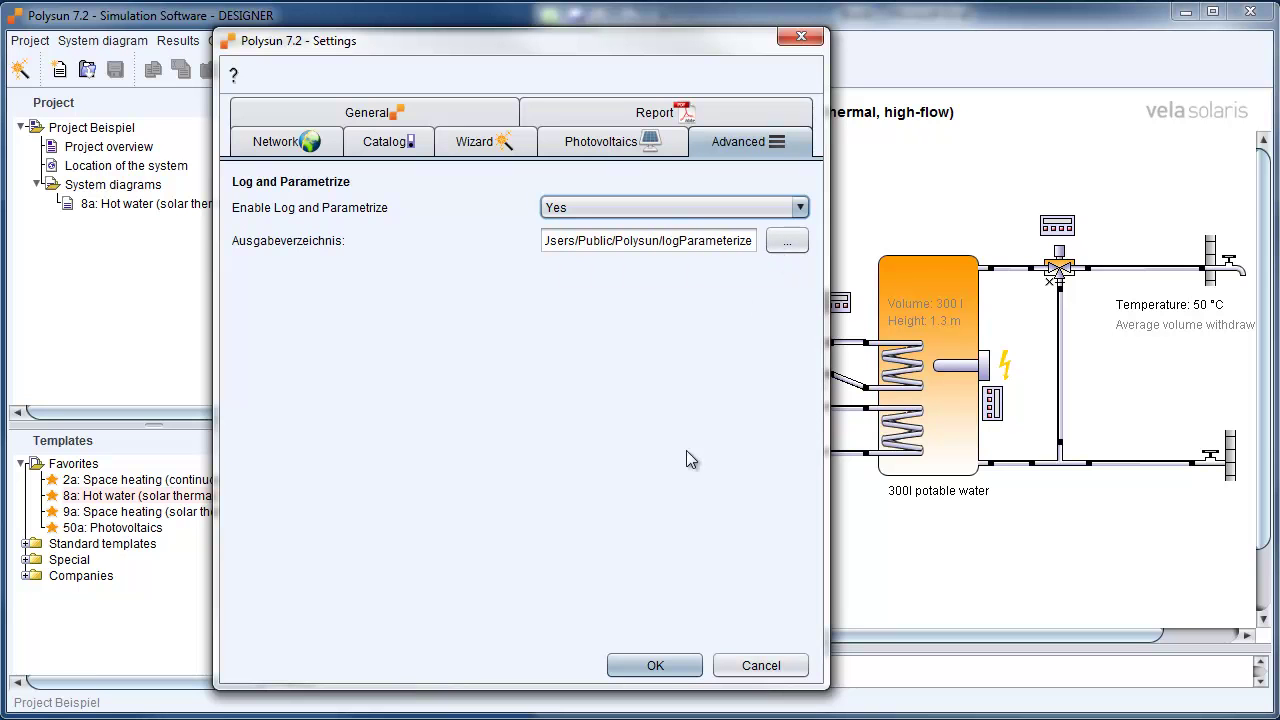
click(666, 666)
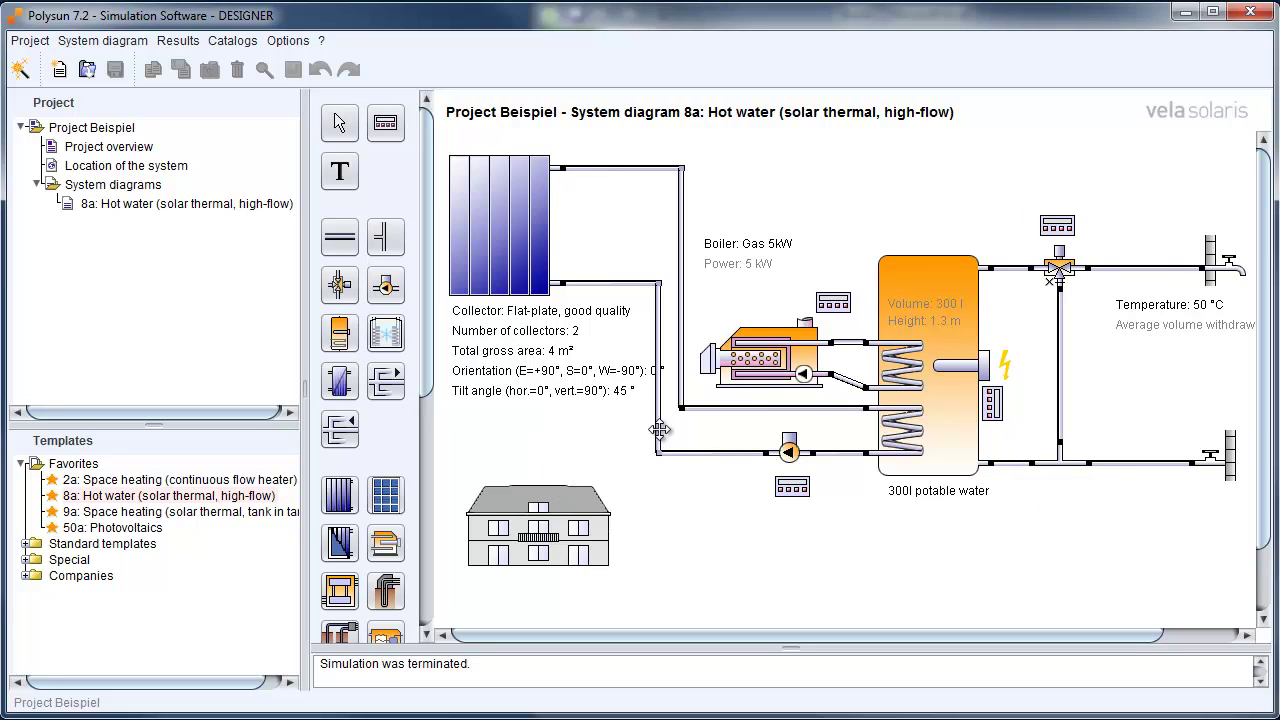
Step: Start the Log and parametrize wizard and add the weather data's Average outdoor temperature as an output variable
click(178, 41)
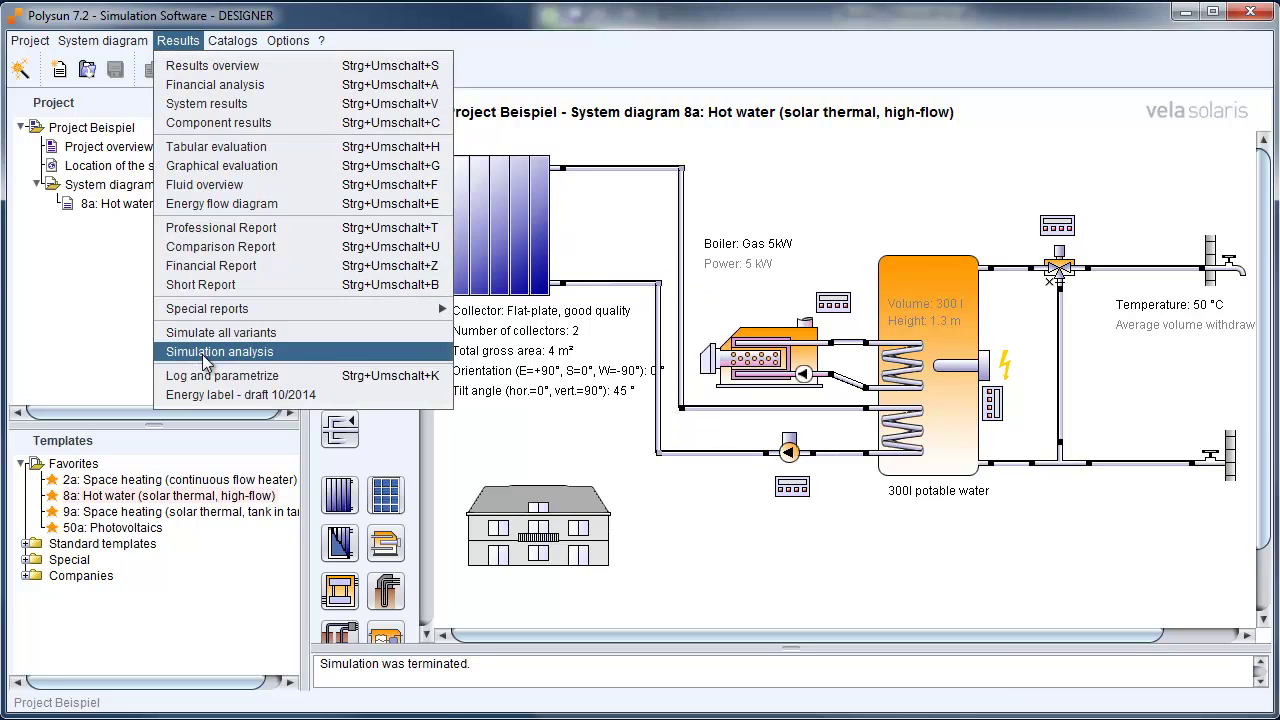
click(212, 377)
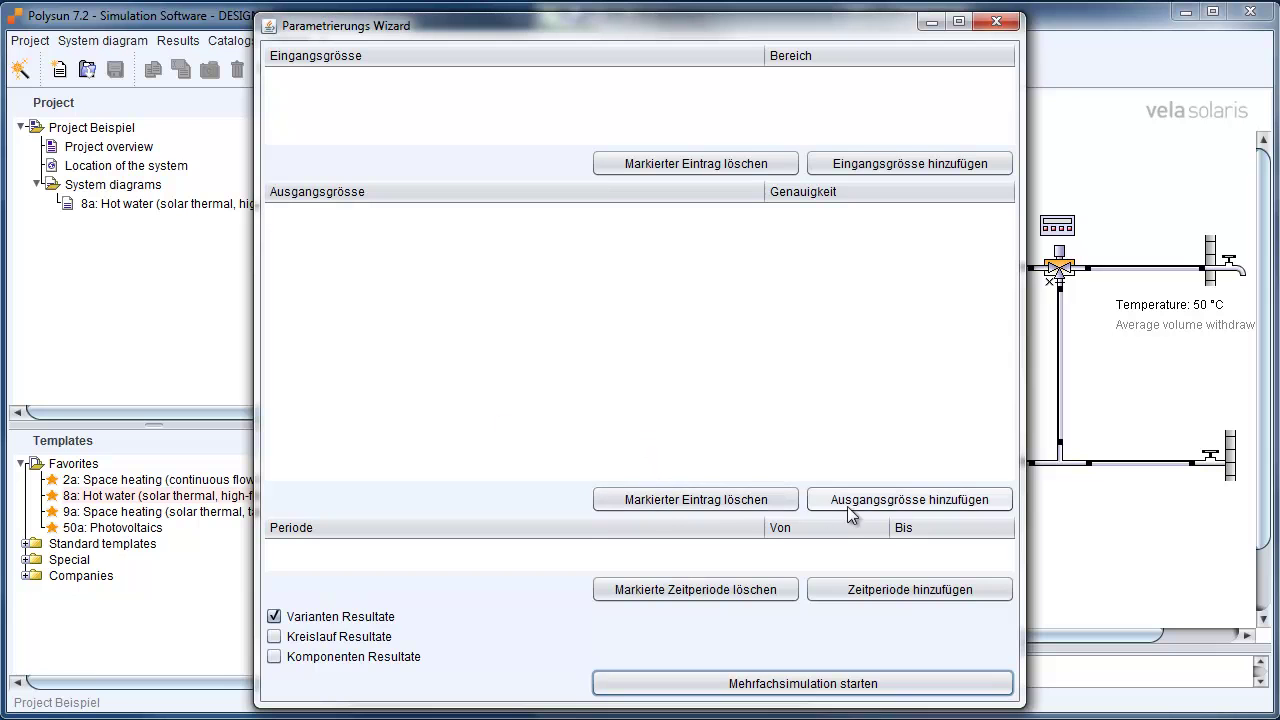
click(881, 505)
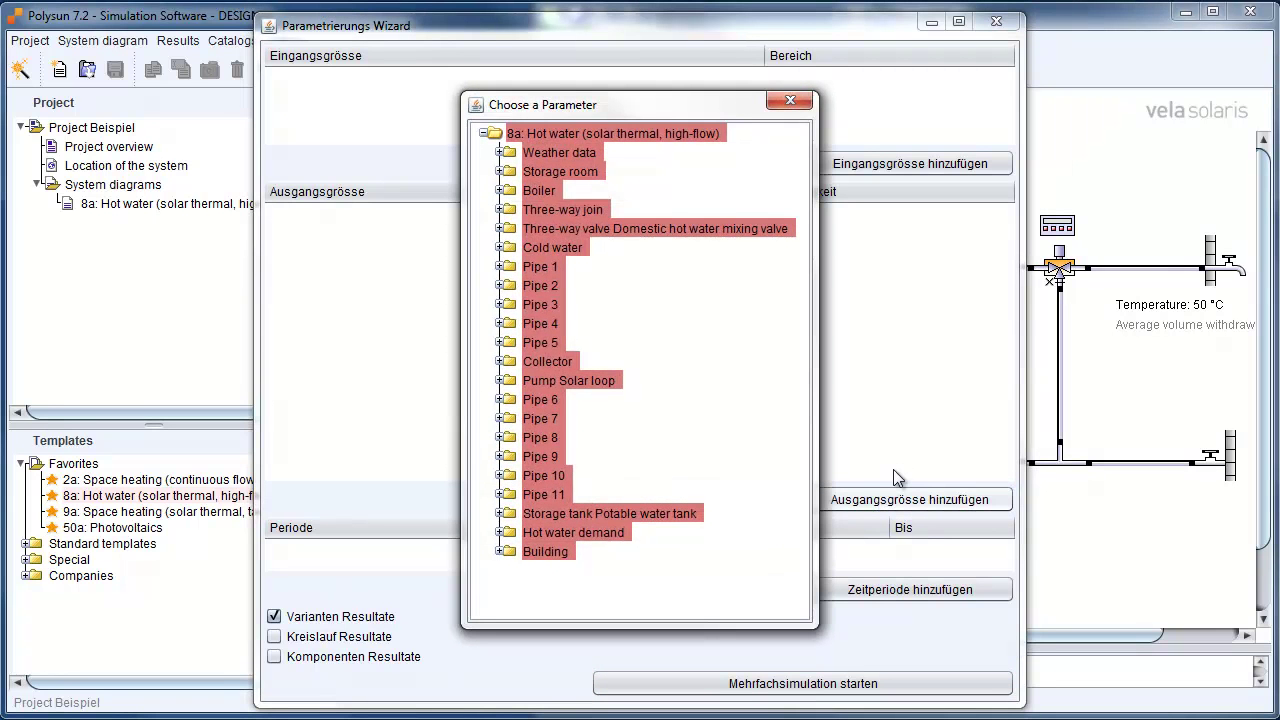
click(533, 153)
double_click(535, 155)
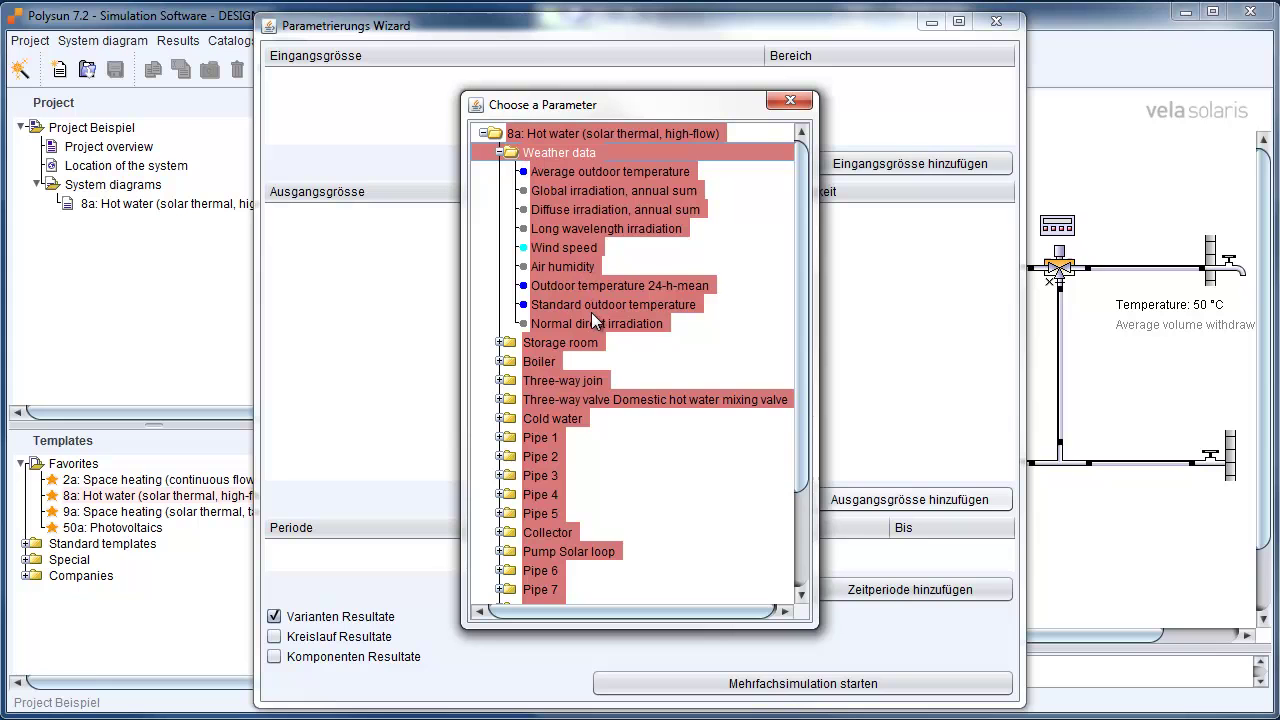
double_click(570, 175)
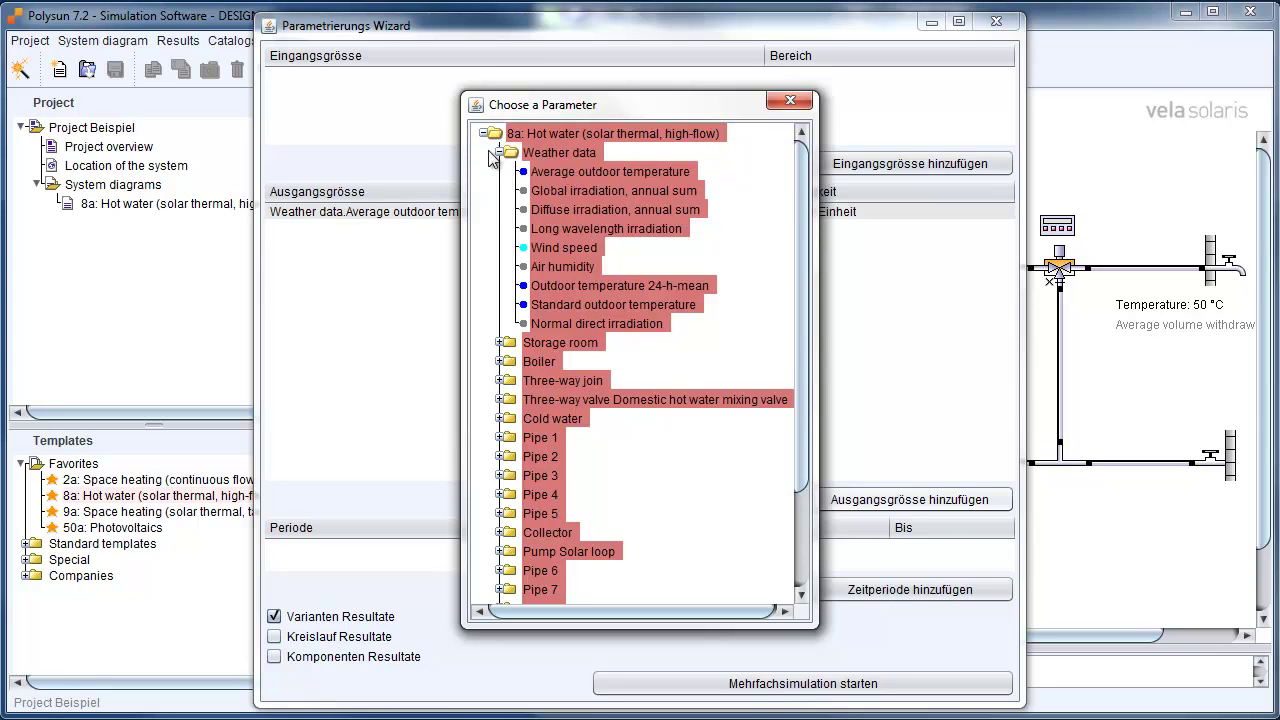
click(501, 154)
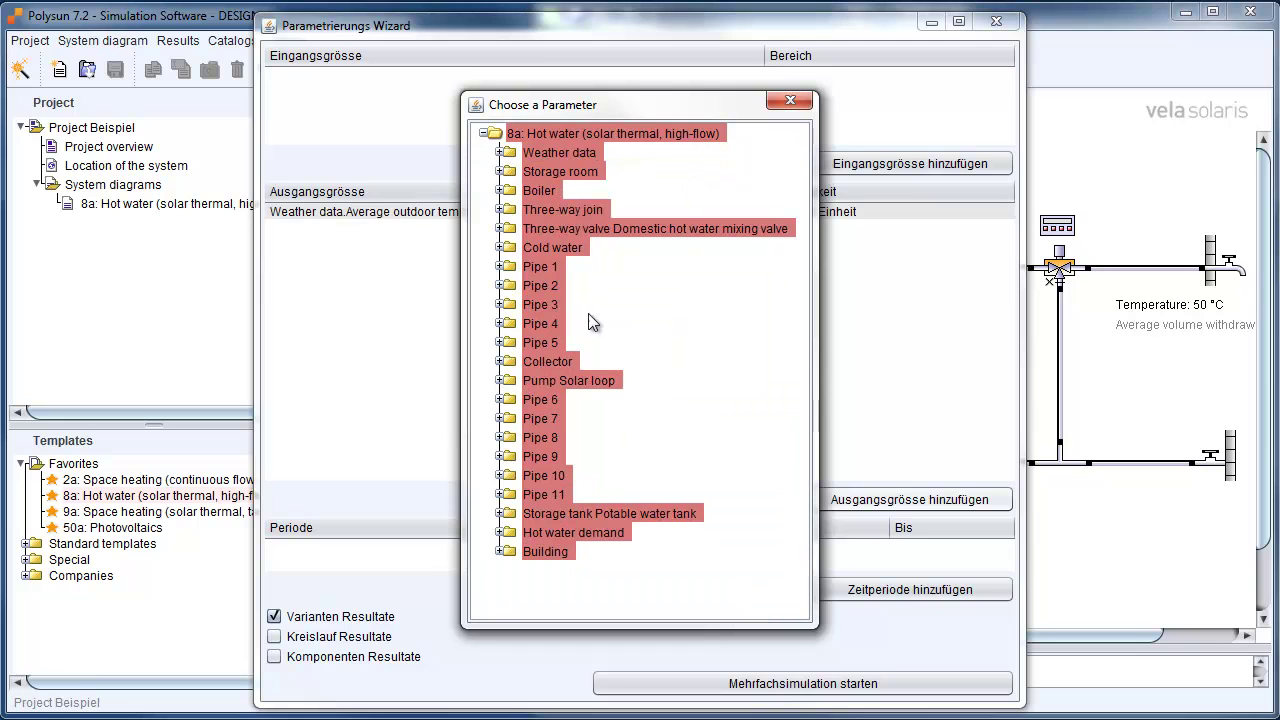
Step: Add the Collector's Outflow temperature as an output variable
click(500, 361)
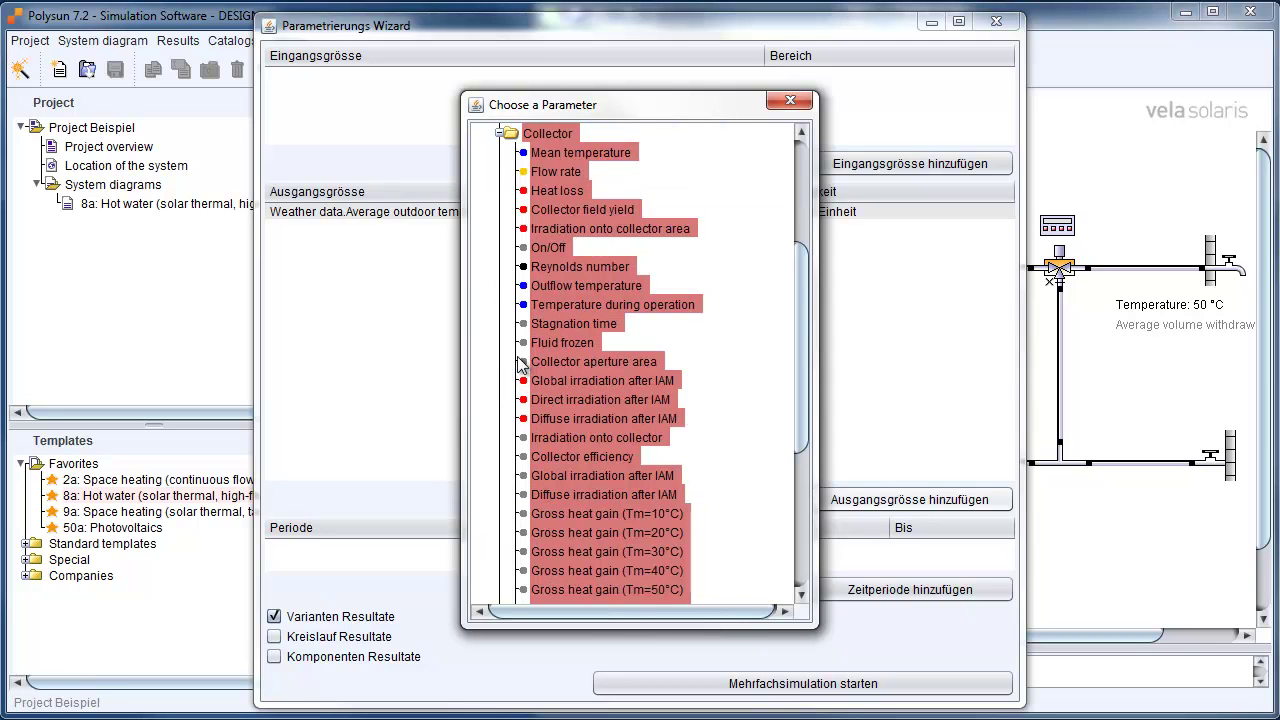
double_click(587, 285)
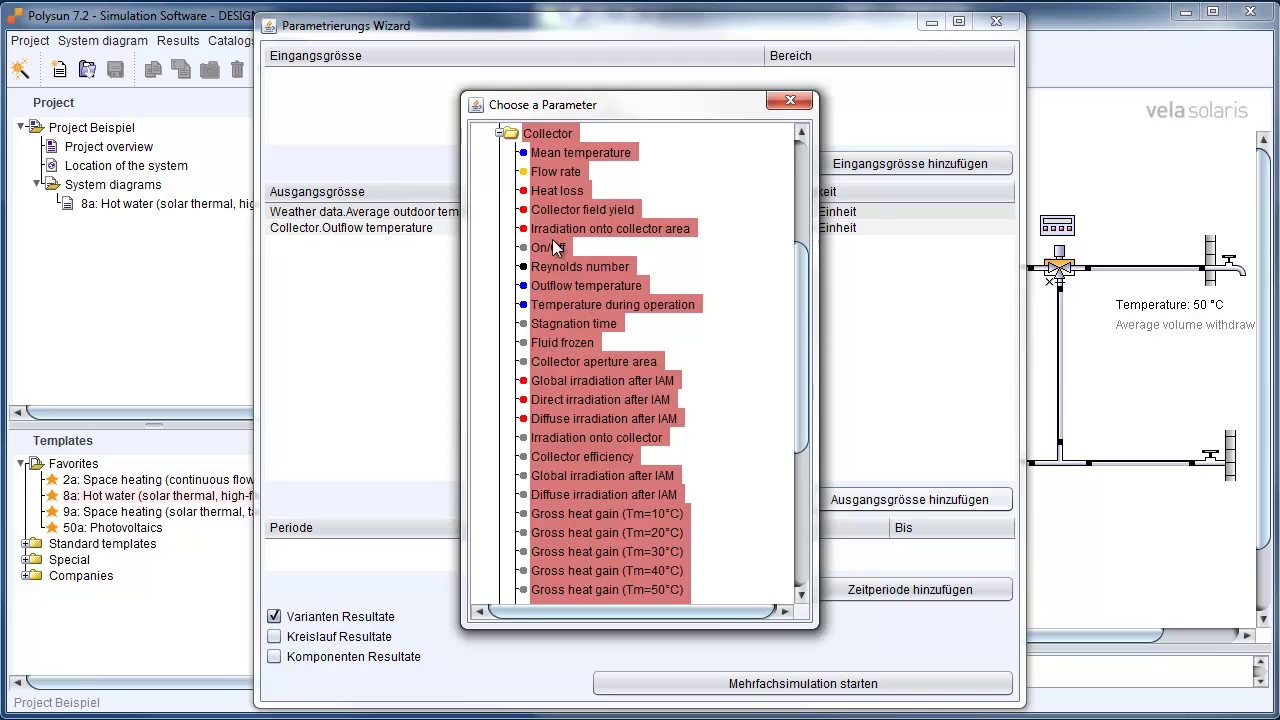
click(498, 133)
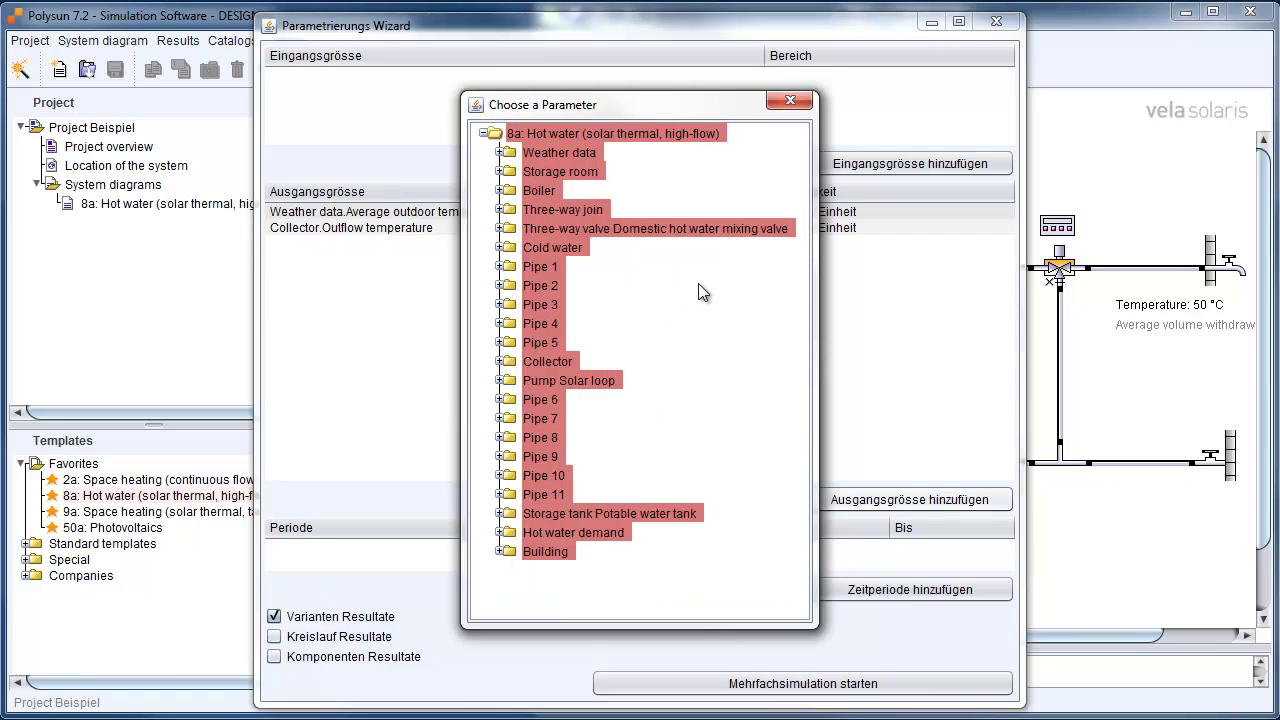
Step: Add Layer 3 of the potable water storage tank as an output variable and finish choosing parameters
click(540, 514)
double_click(540, 514)
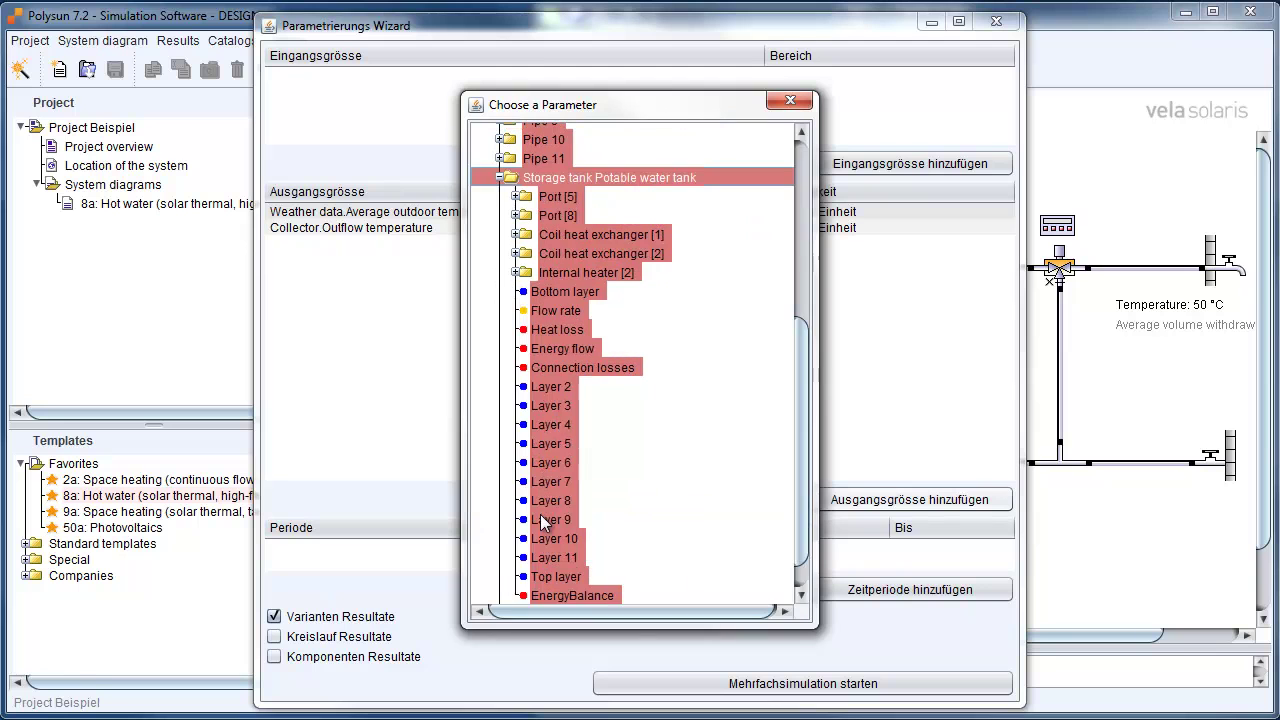
double_click(545, 408)
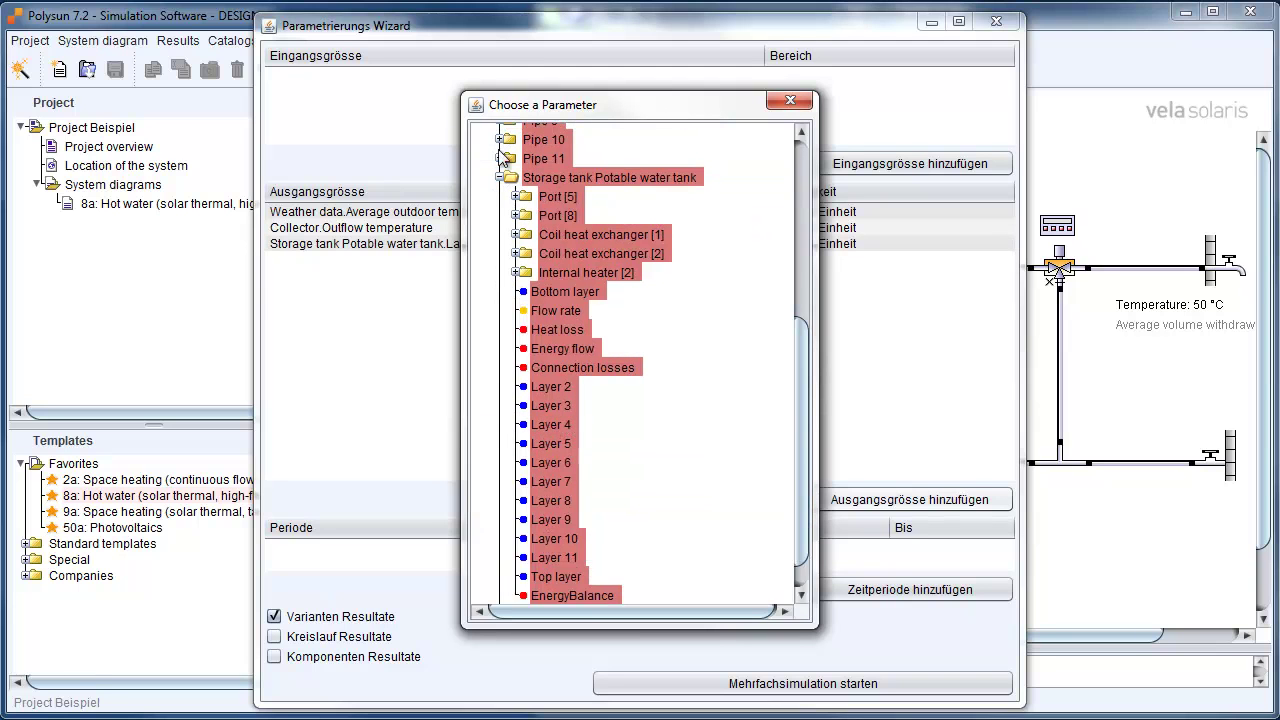
click(794, 104)
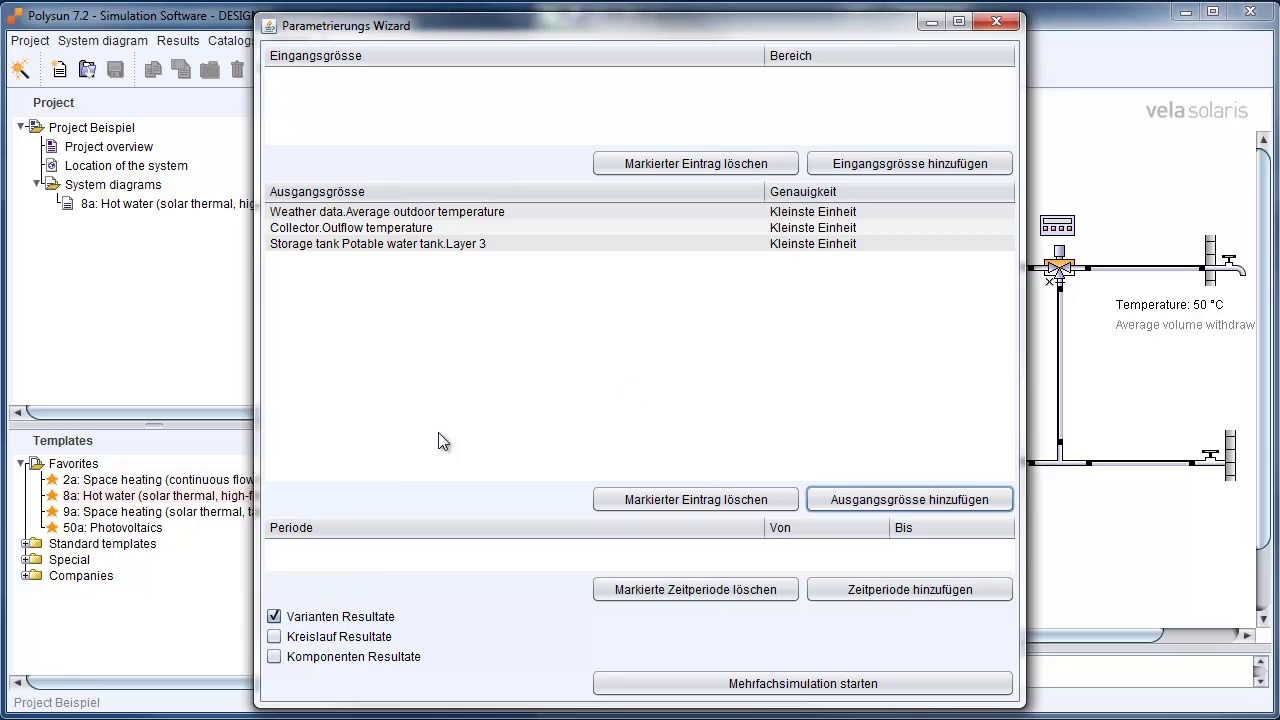
Step: Add a time period from 01.05.15 00:00 to 01.05.15 23:59 and start the multiple simulation
click(904, 587)
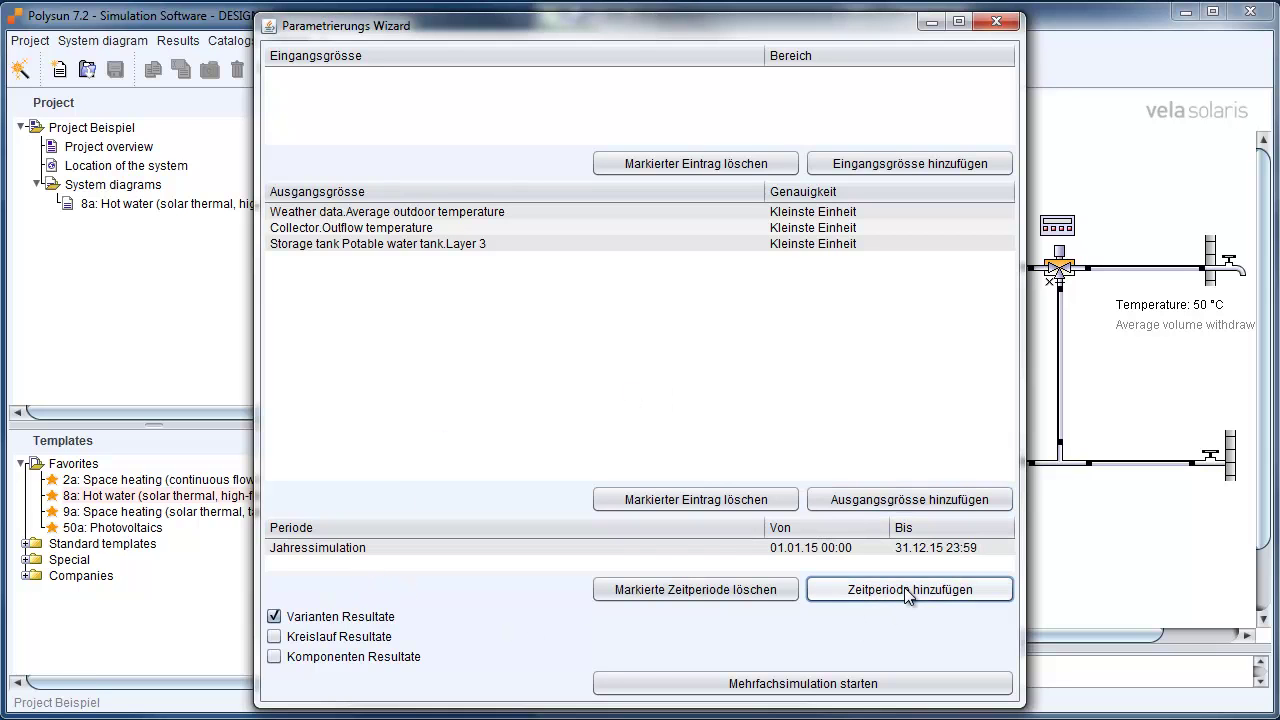
double_click(800, 548)
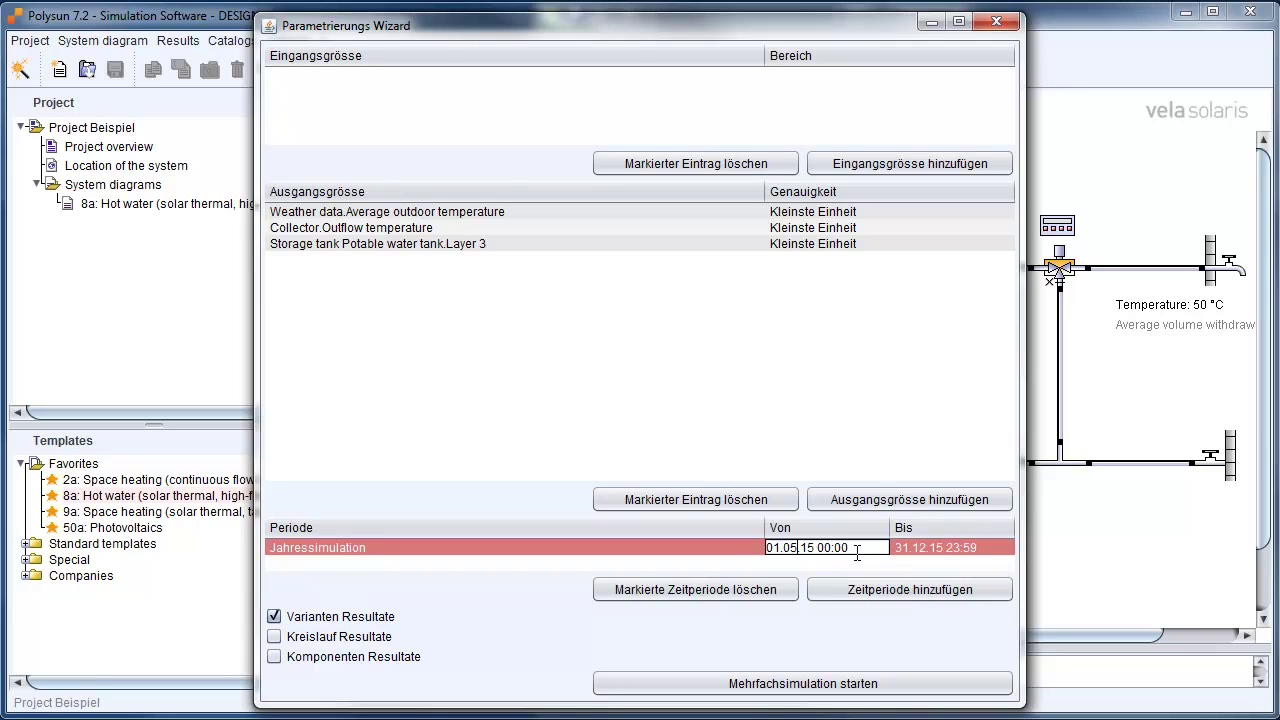
double_click(902, 550)
double_click(905, 550)
click(907, 552)
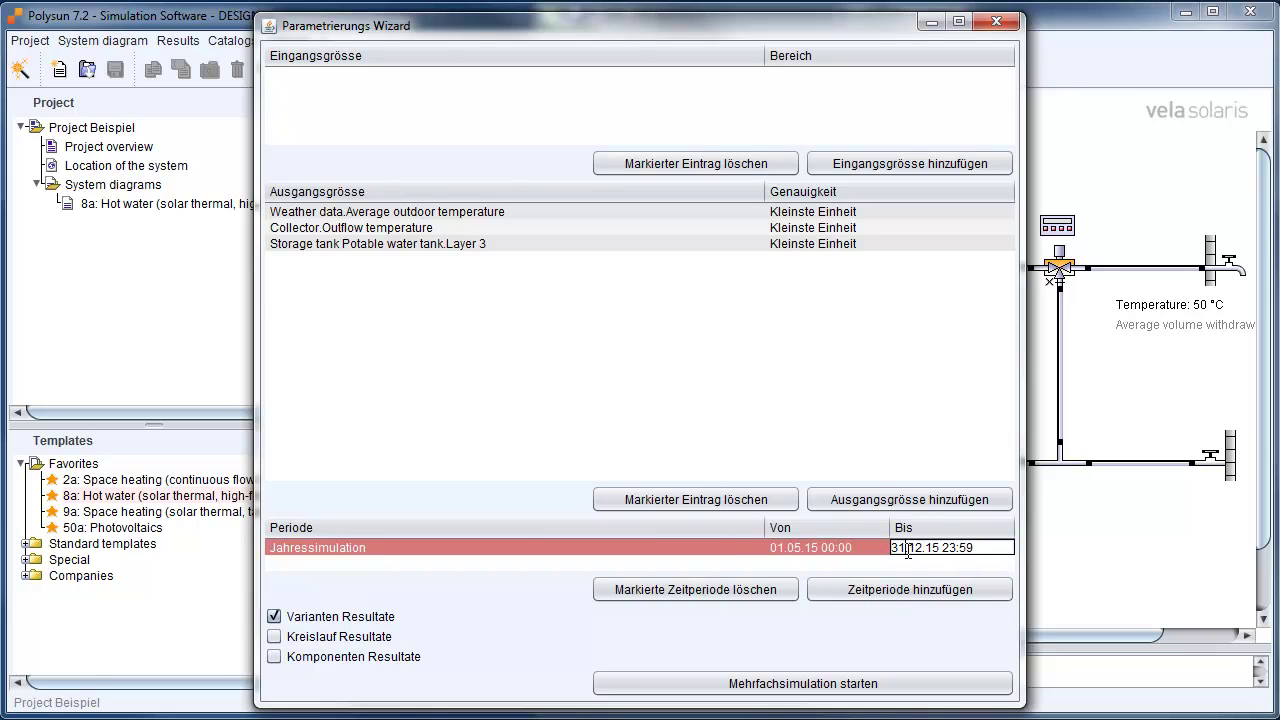
key(BackSpace)
key(BackSpace)
text(01)
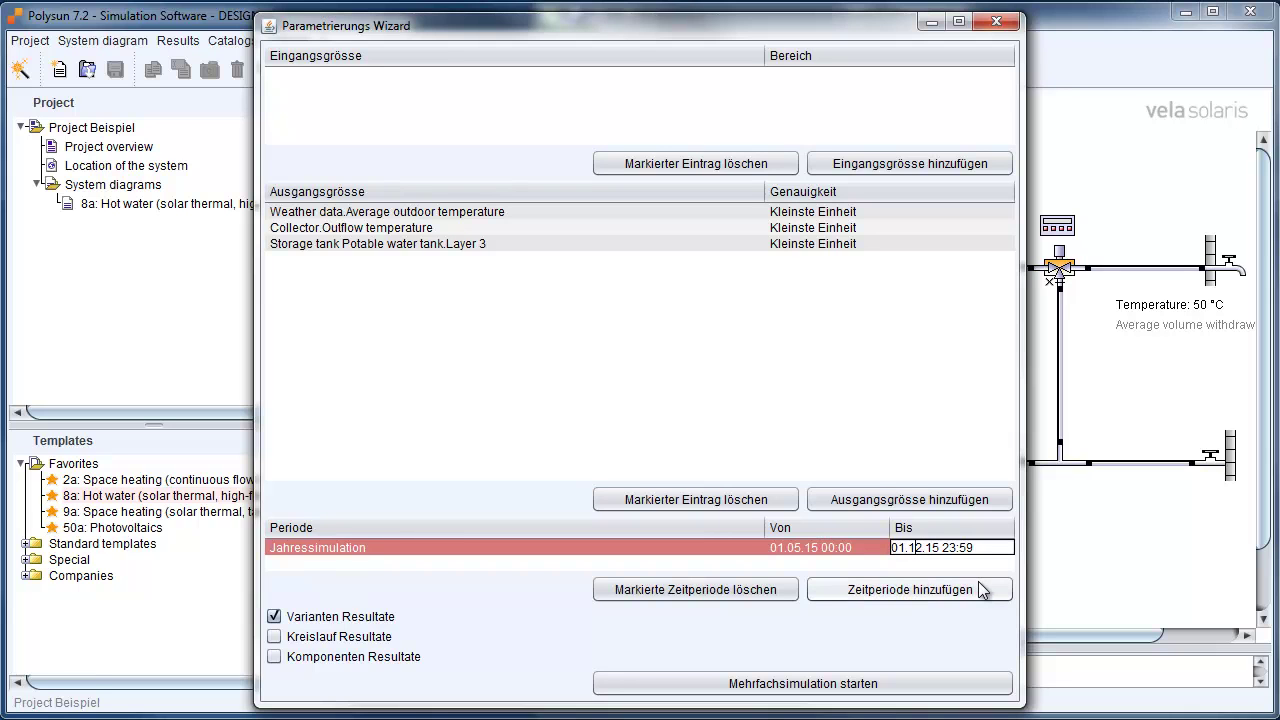
key(Right)
key(Delete)
key(Delete)
text(05)
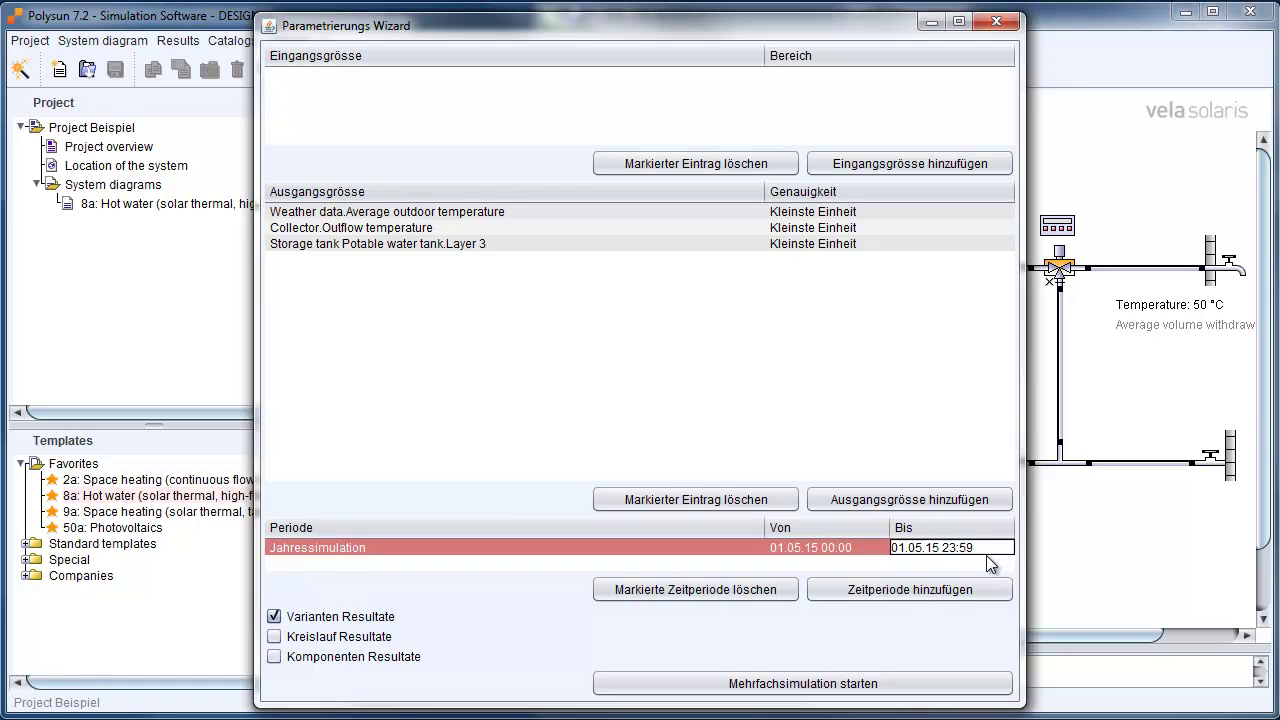
click(811, 686)
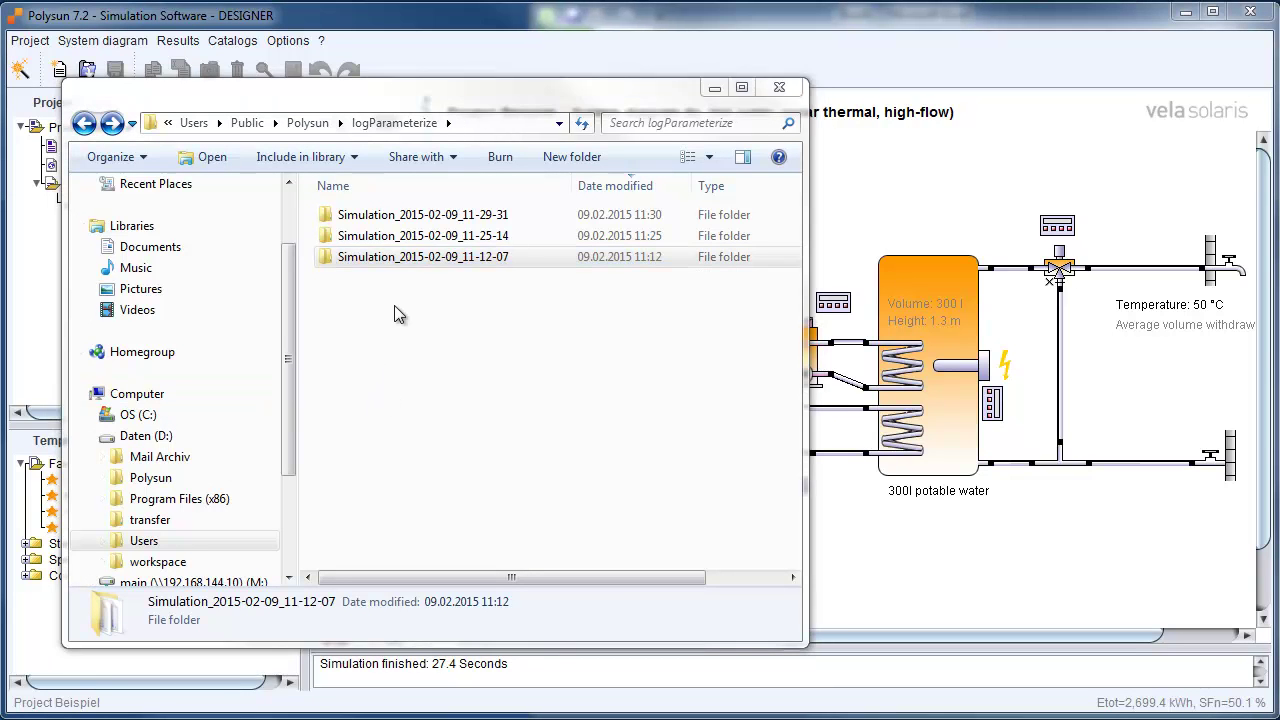
Step: Open debugPlot1.tsv from the folder Simulation_2015-02-09_11-29-31 in Excel and widen the Excel window to the full screen
double_click(358, 219)
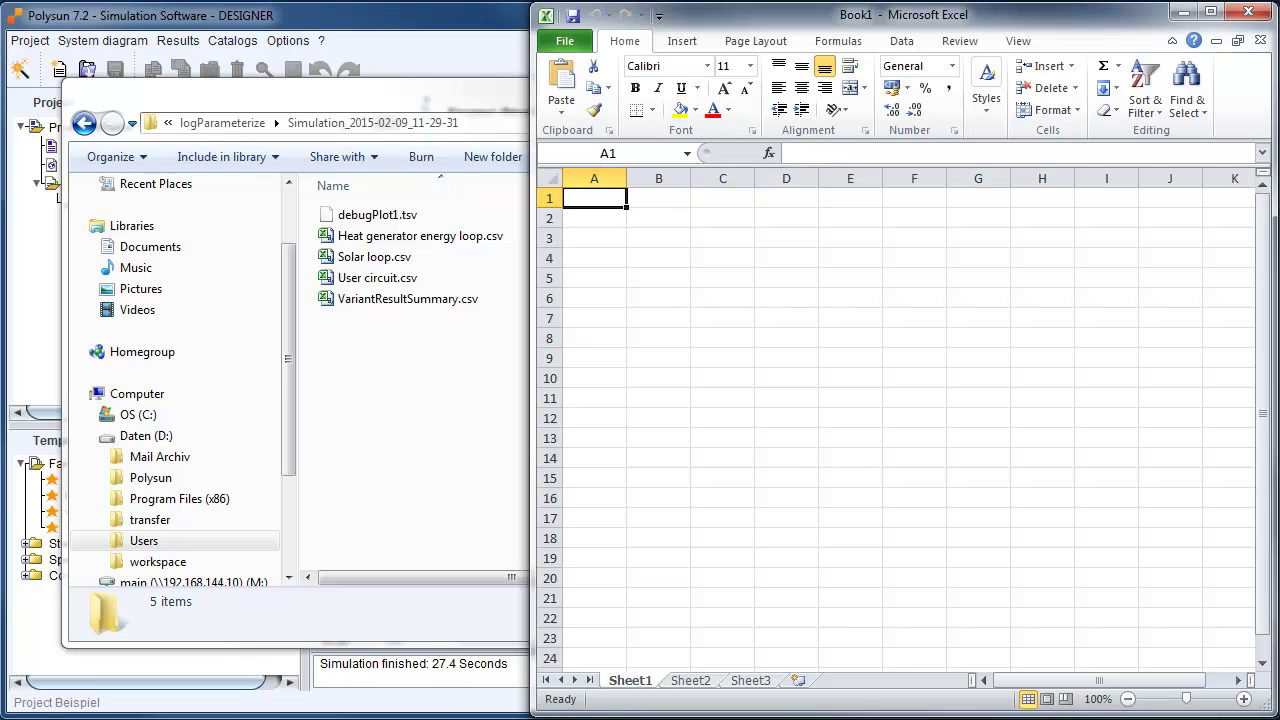
click(353, 217)
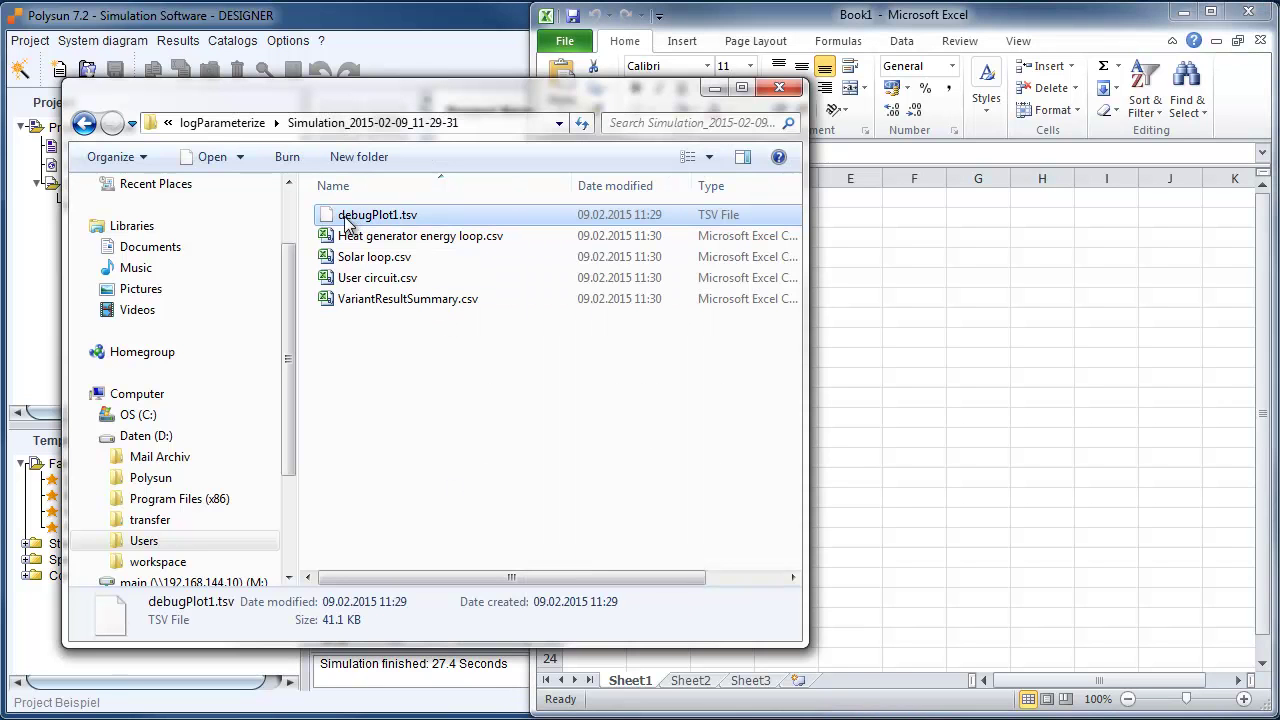
drag(355, 222, 925, 270)
click(707, 22)
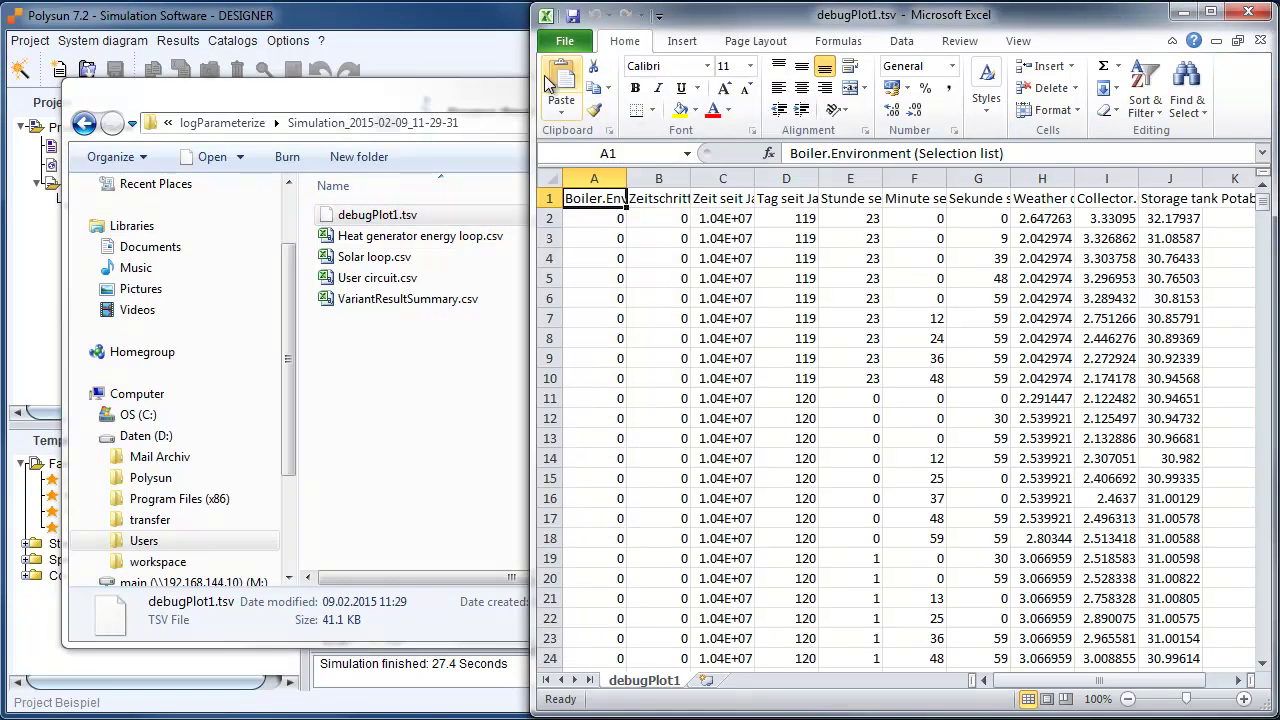
drag(537, 77, 9, 100)
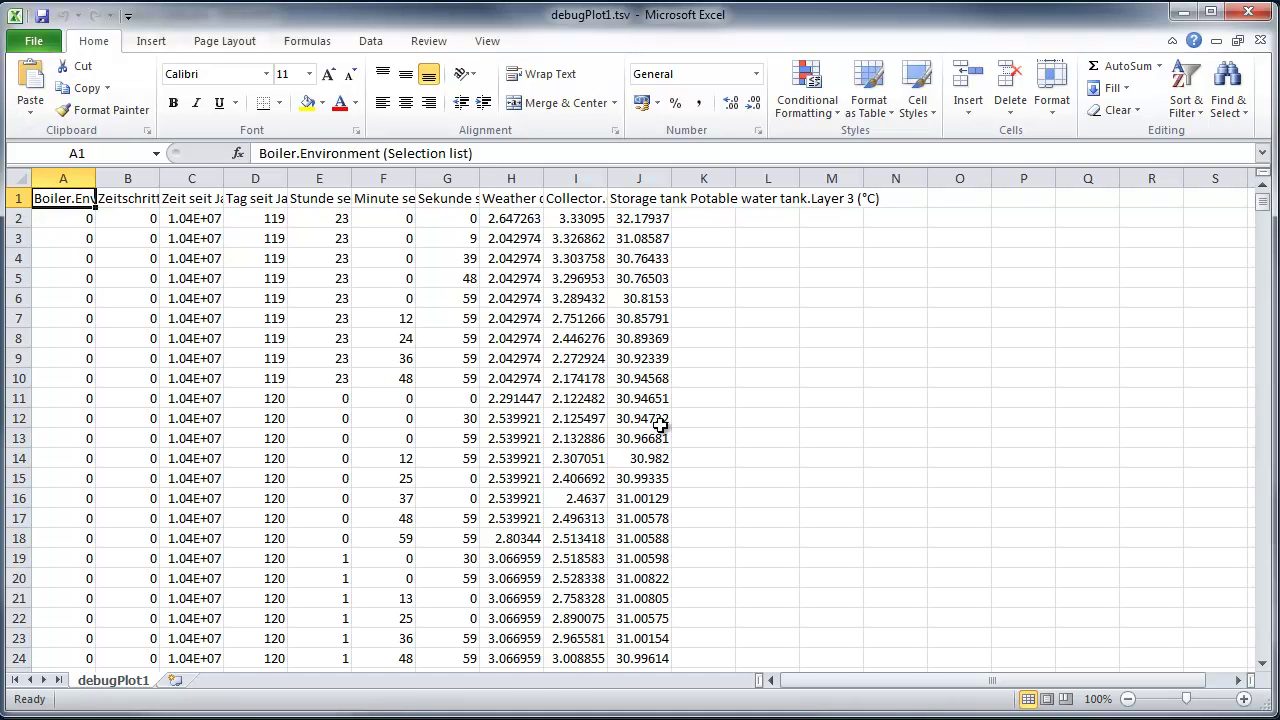
Step: Create a smooth-line scatter chart without markers from columns C, H, I and J and enlarge it
click(203, 177)
ctrl+click(527, 177)
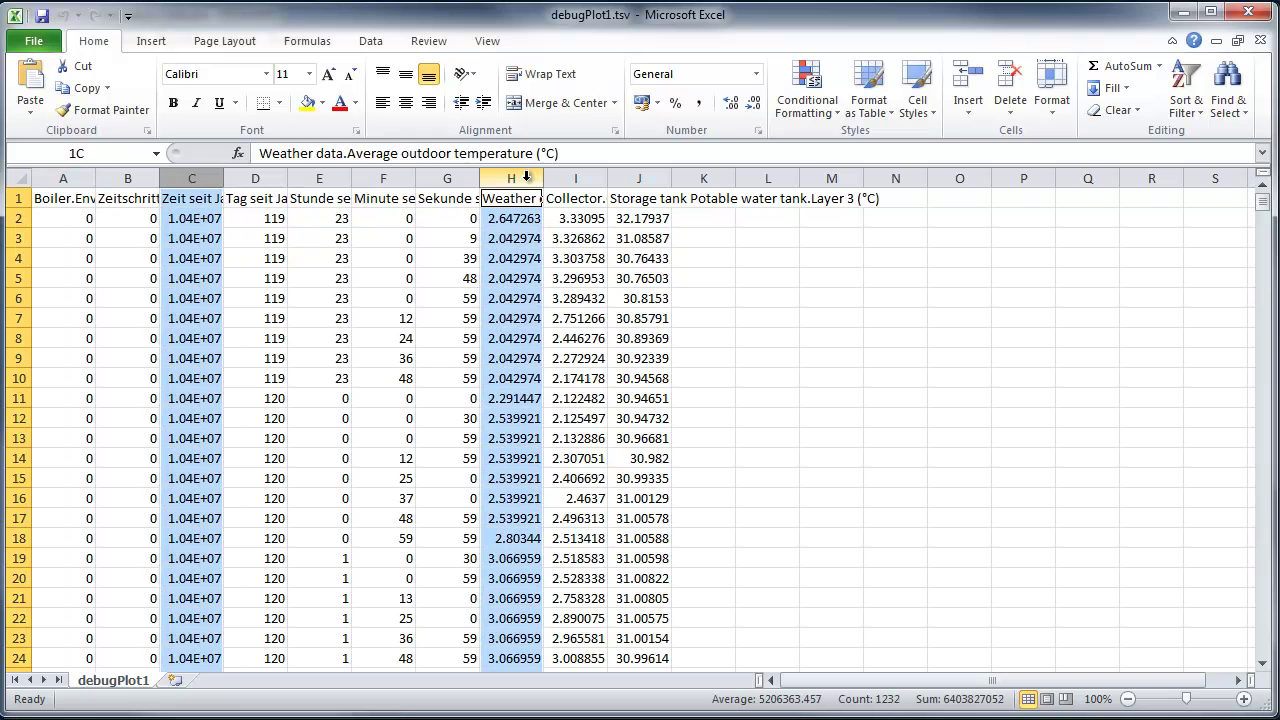
ctrl+click(578, 177)
ctrl+click(643, 178)
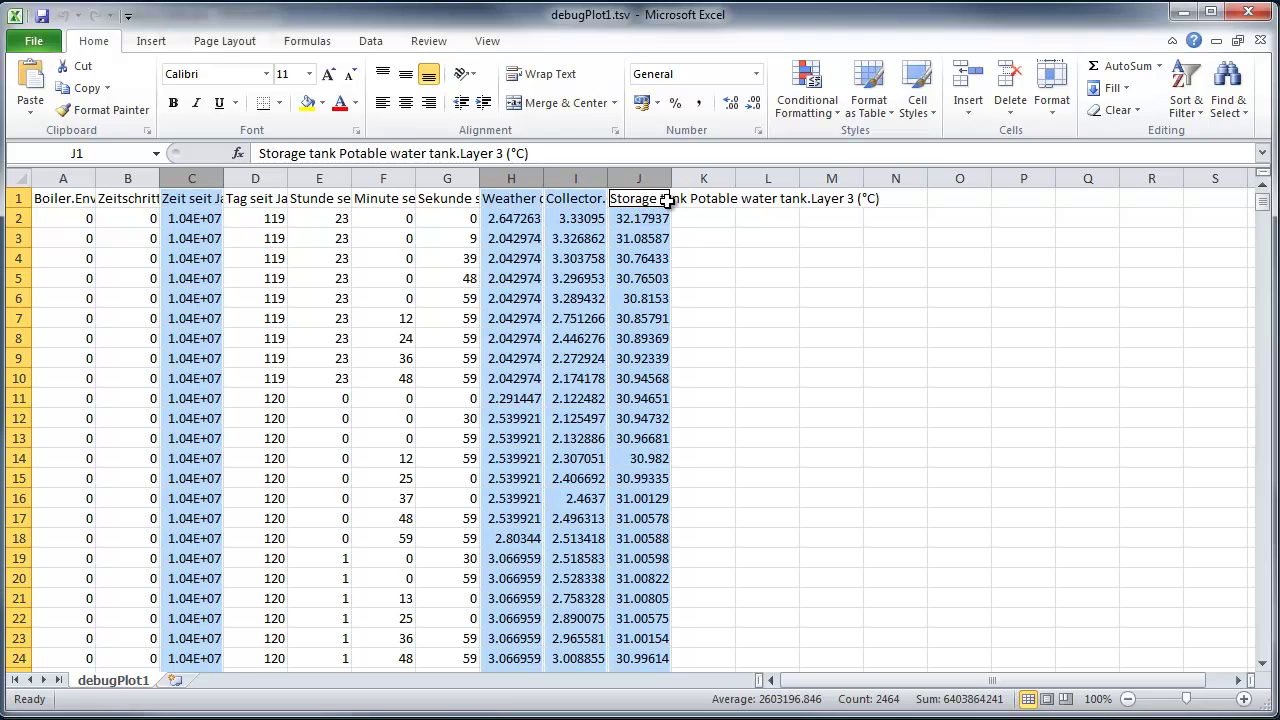
click(153, 45)
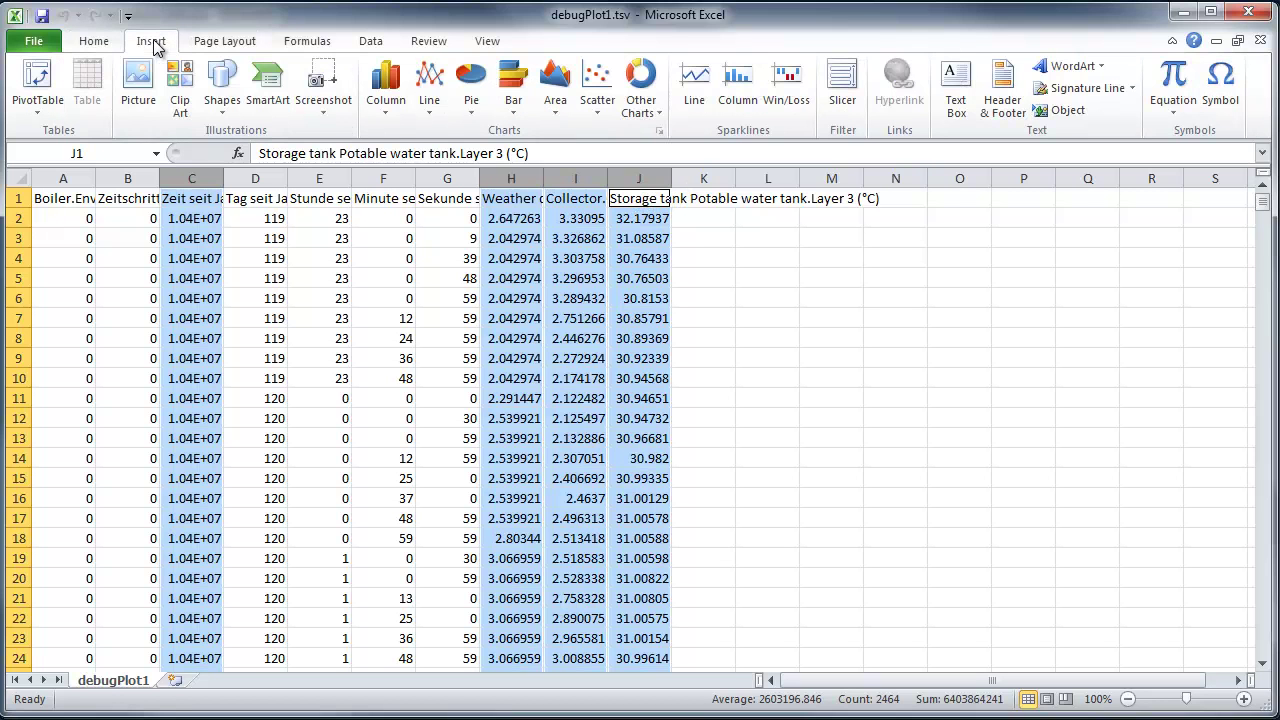
click(597, 88)
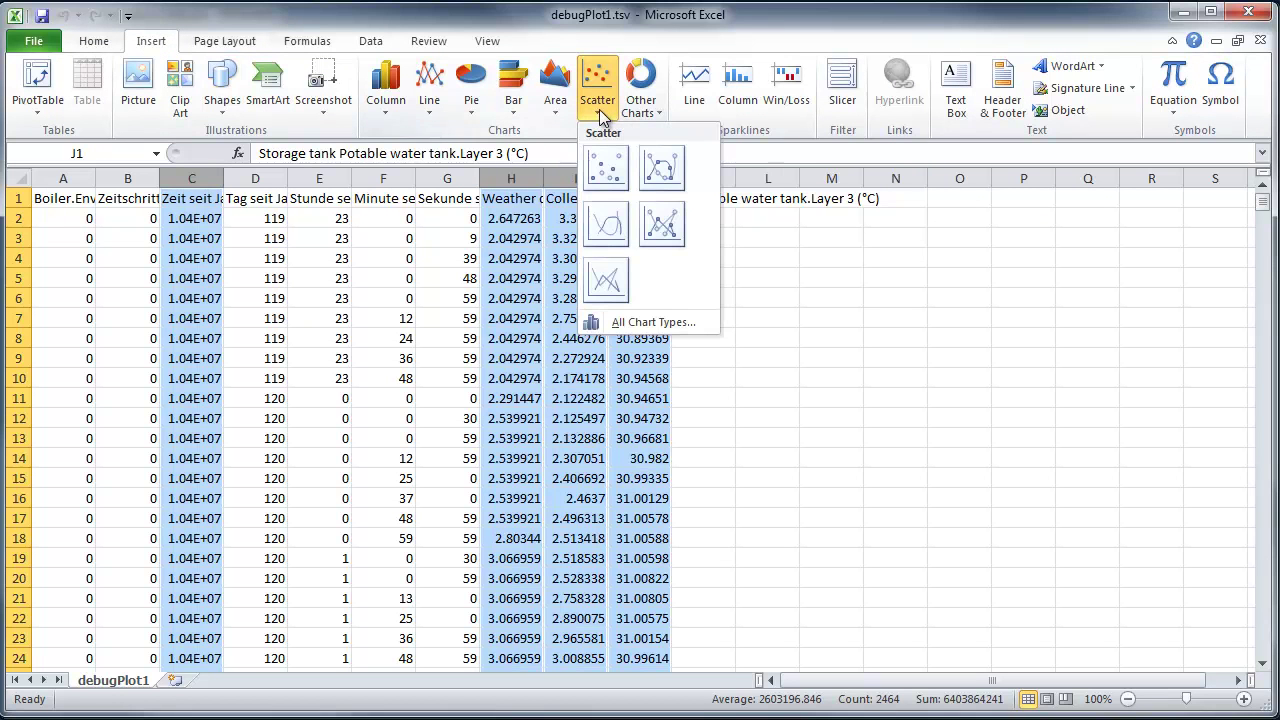
click(606, 224)
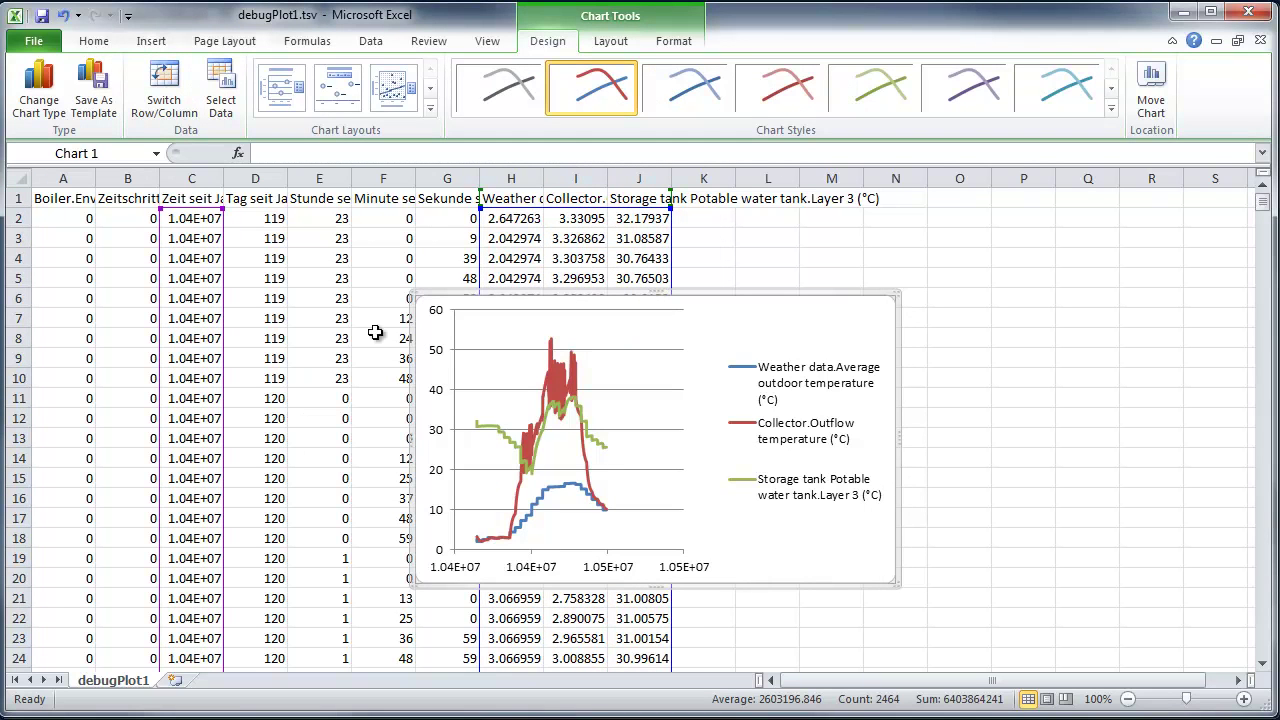
drag(414, 296, 55, 208)
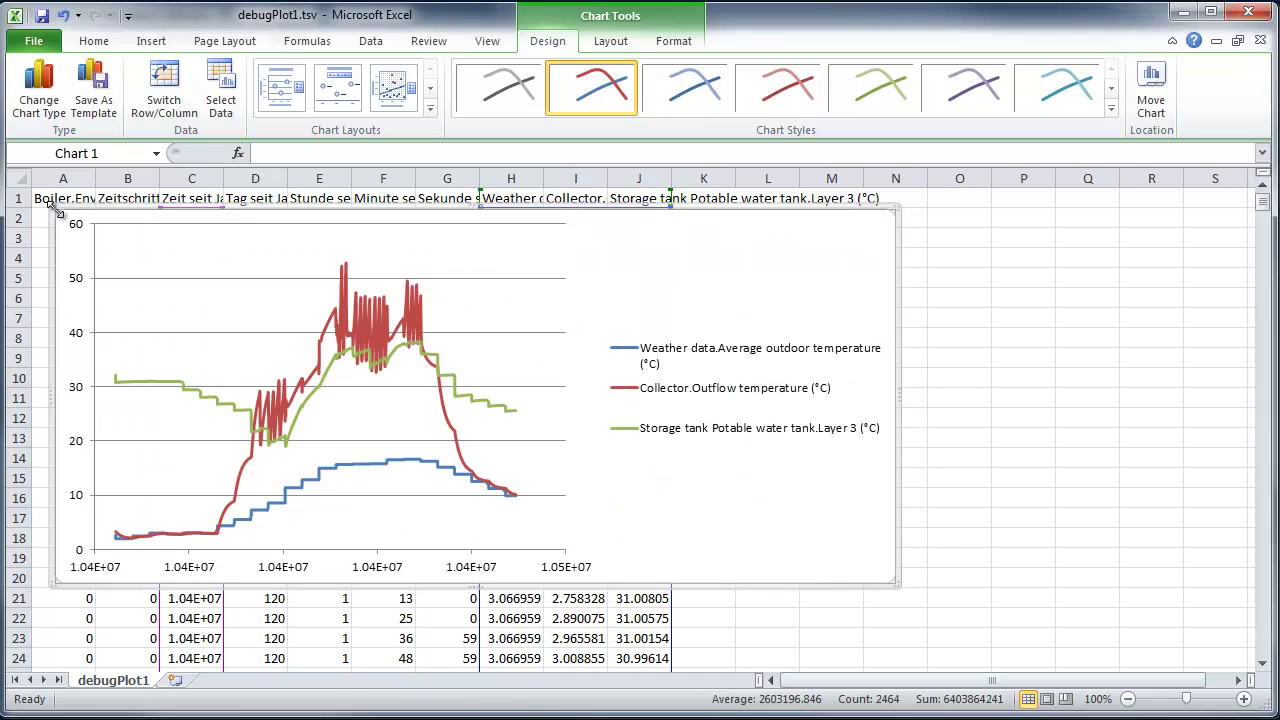
Step: Fix the chart's horizontal axis range to a minimum of 1.038E7 and a maximum of 1.045E7
double_click(470, 567)
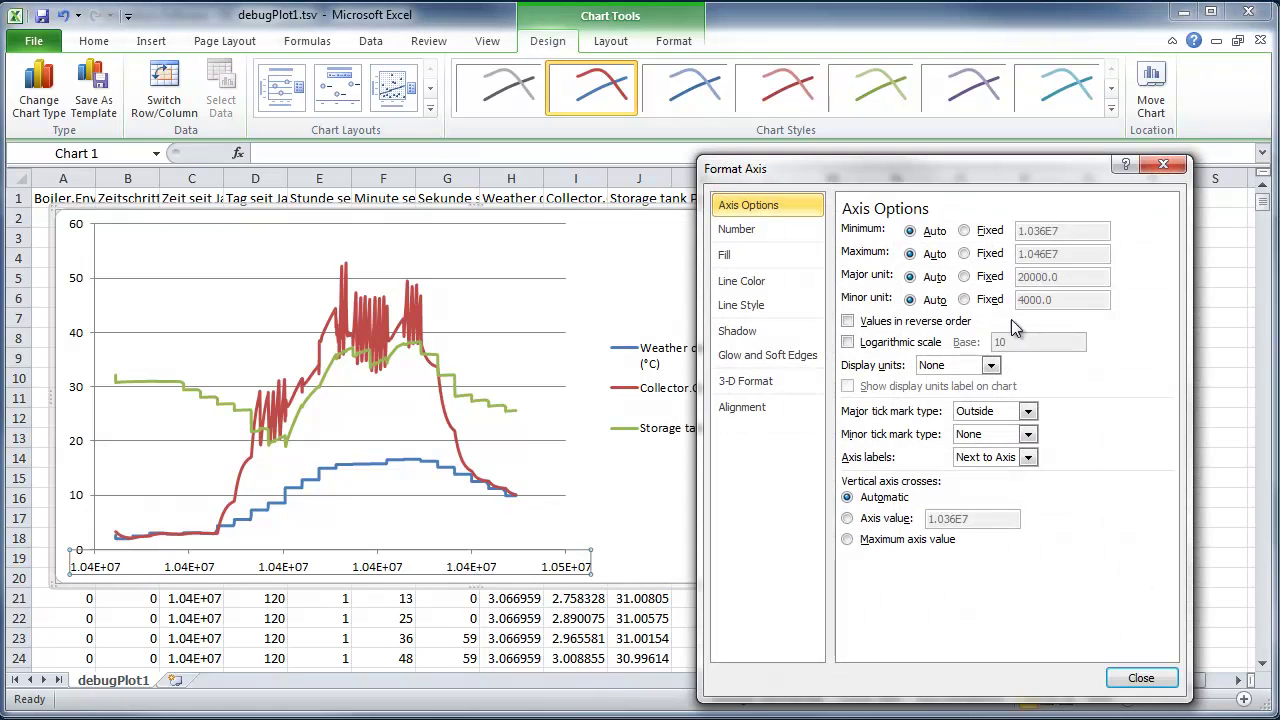
click(966, 231)
click(966, 254)
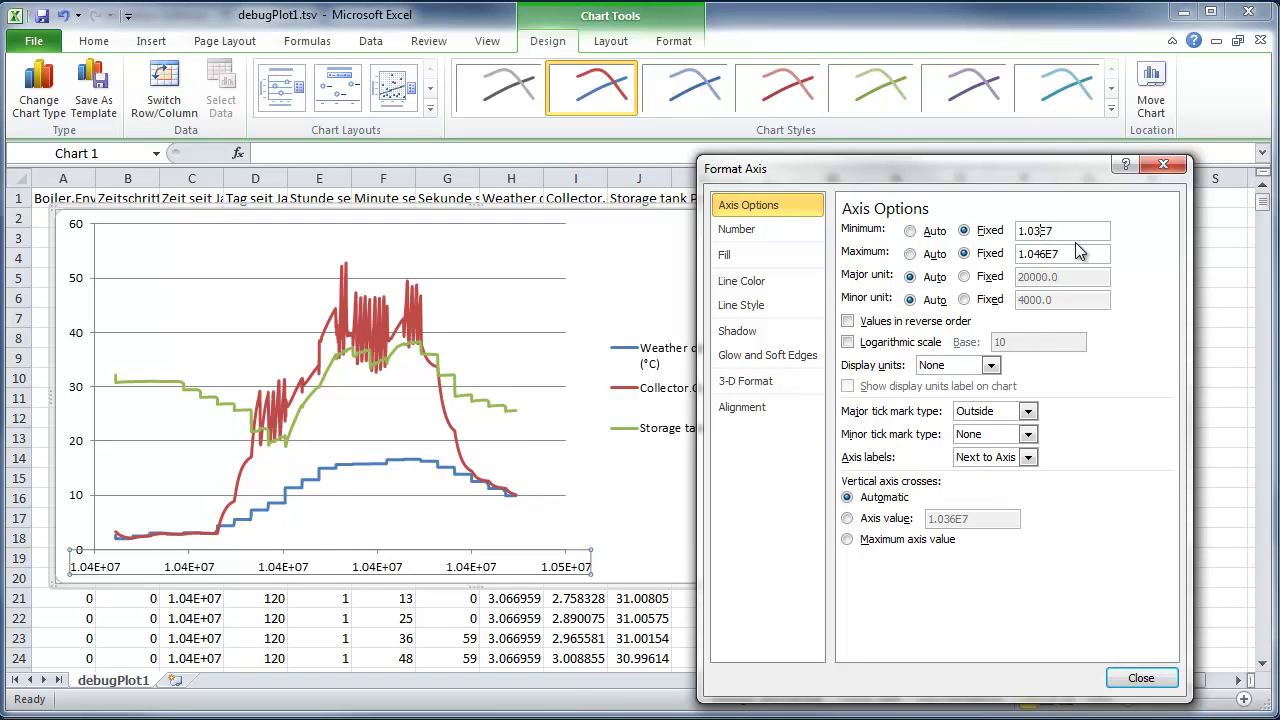
click(1043, 254)
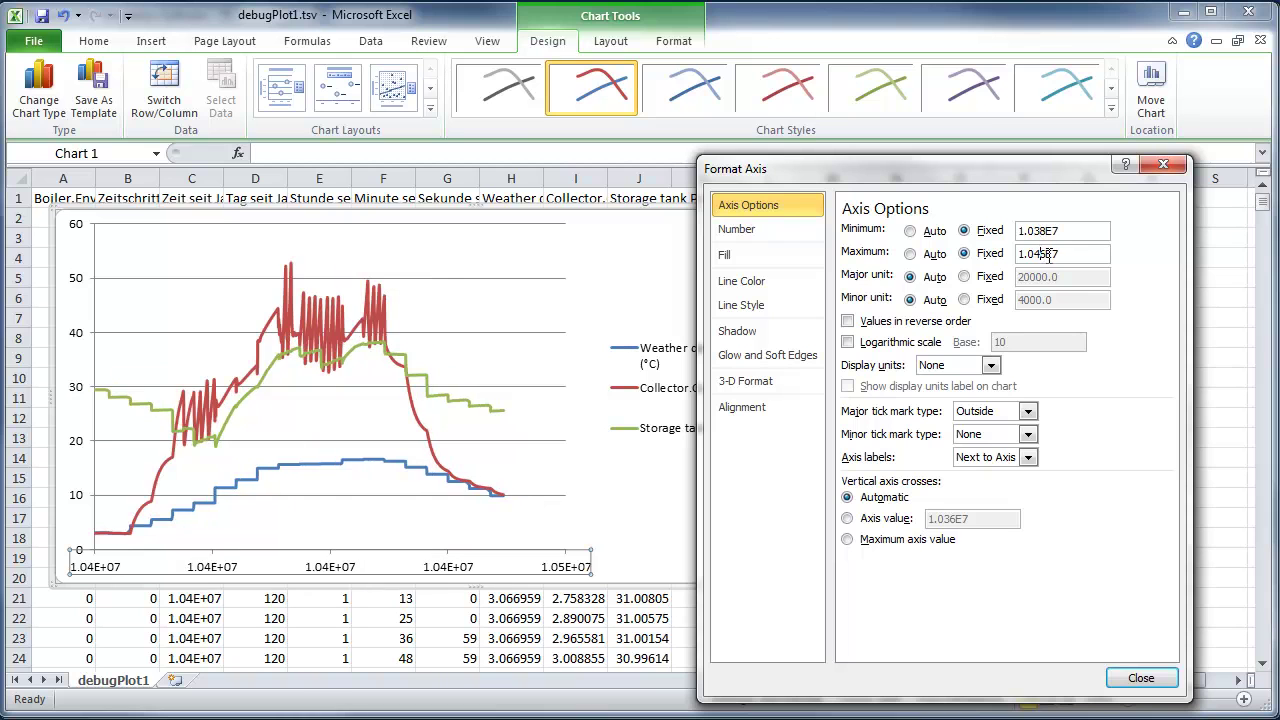
click(1094, 231)
click(1141, 678)
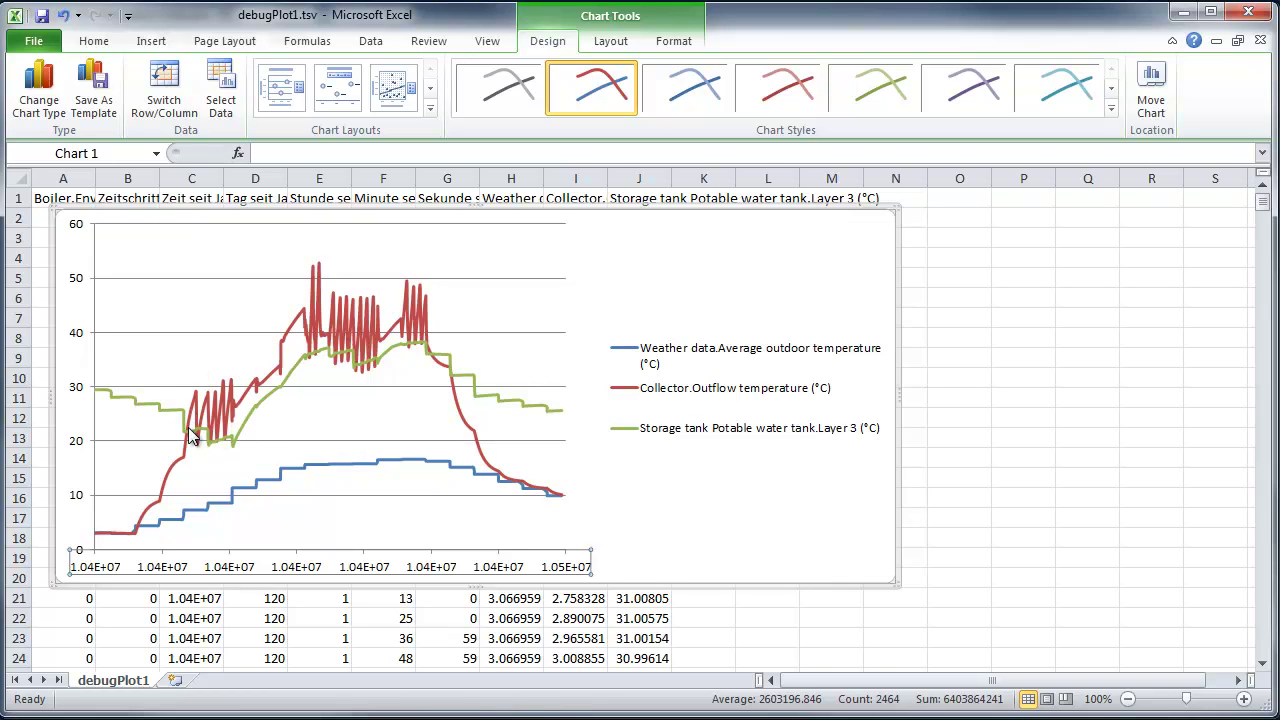
mouse_move(192, 436)
mouse_move(505, 495)
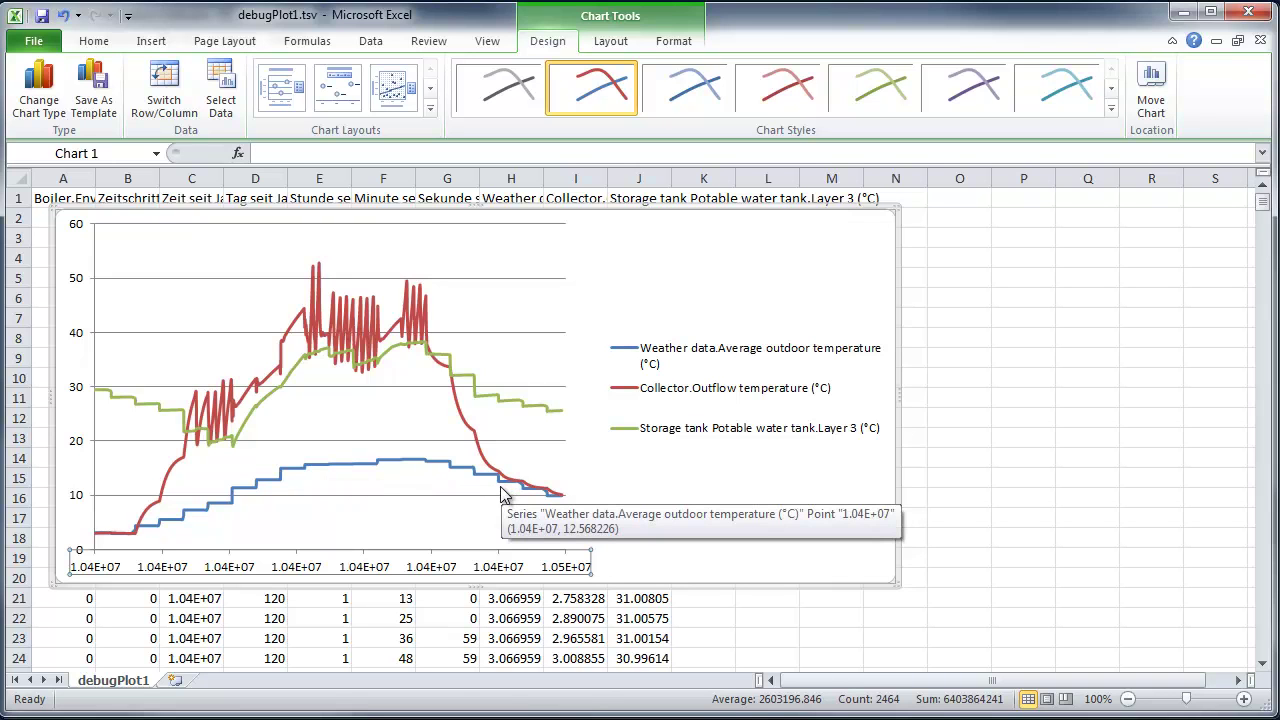